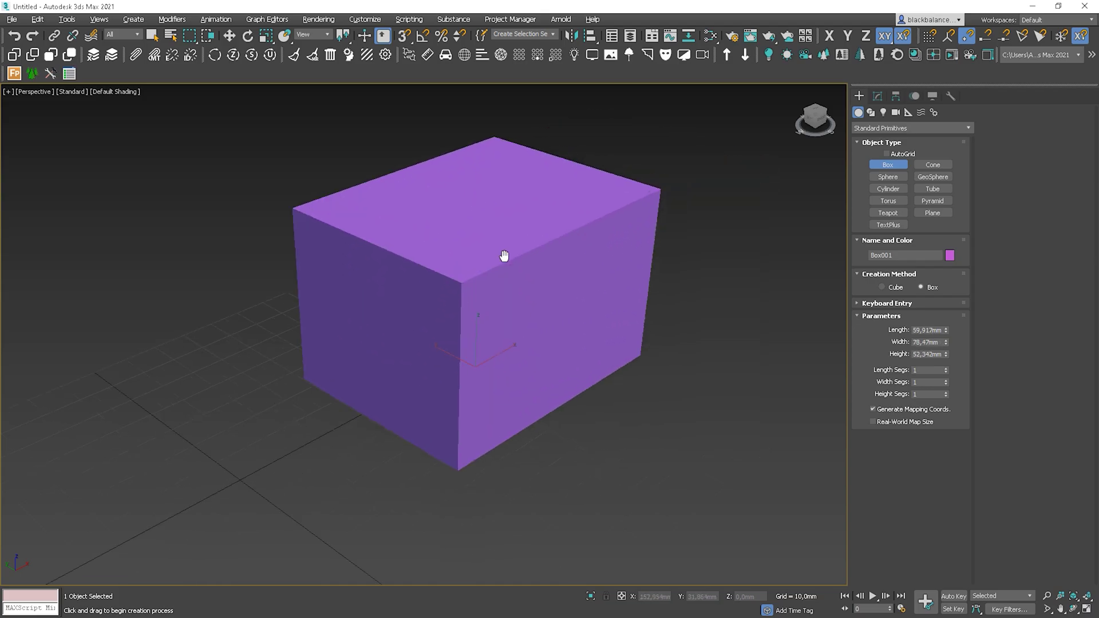
# Convert the purple box to an editable poly.
pyautogui.press('q')
pyautogui.rightClick(544, 319)
pyautogui.click(605, 433)
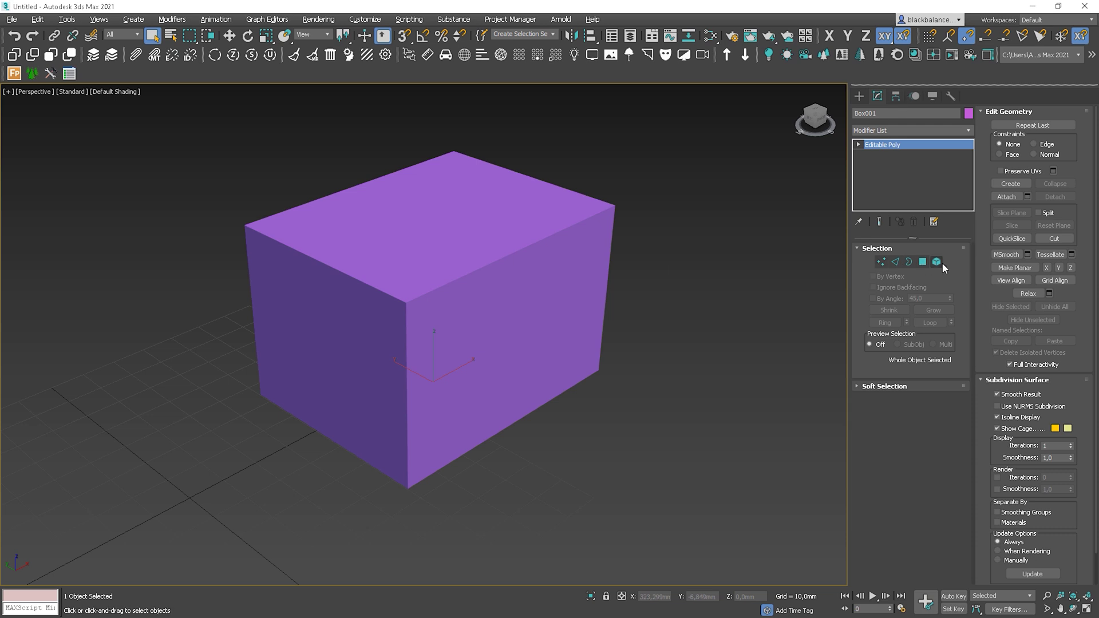
# Select a top corner vertex of the box at vertex level and the adjoining long front top edge at edge level.
pyautogui.press('1')
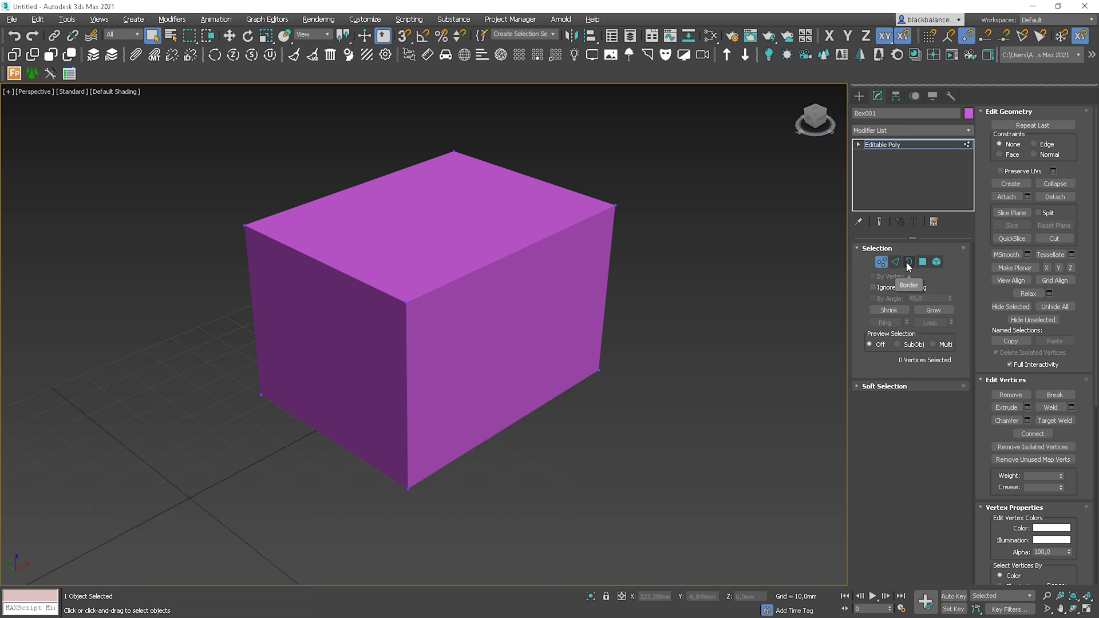
pyautogui.click(616, 206)
pyautogui.press('2')
pyautogui.click(570, 228)
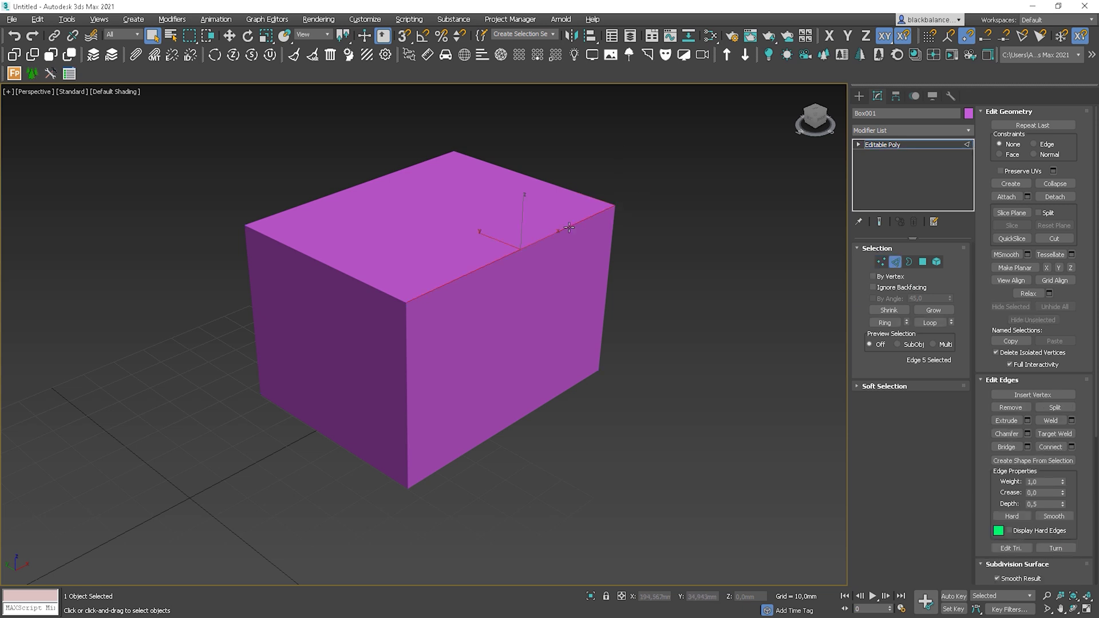
# Delete the top polygon of the box.
pyautogui.press('3')
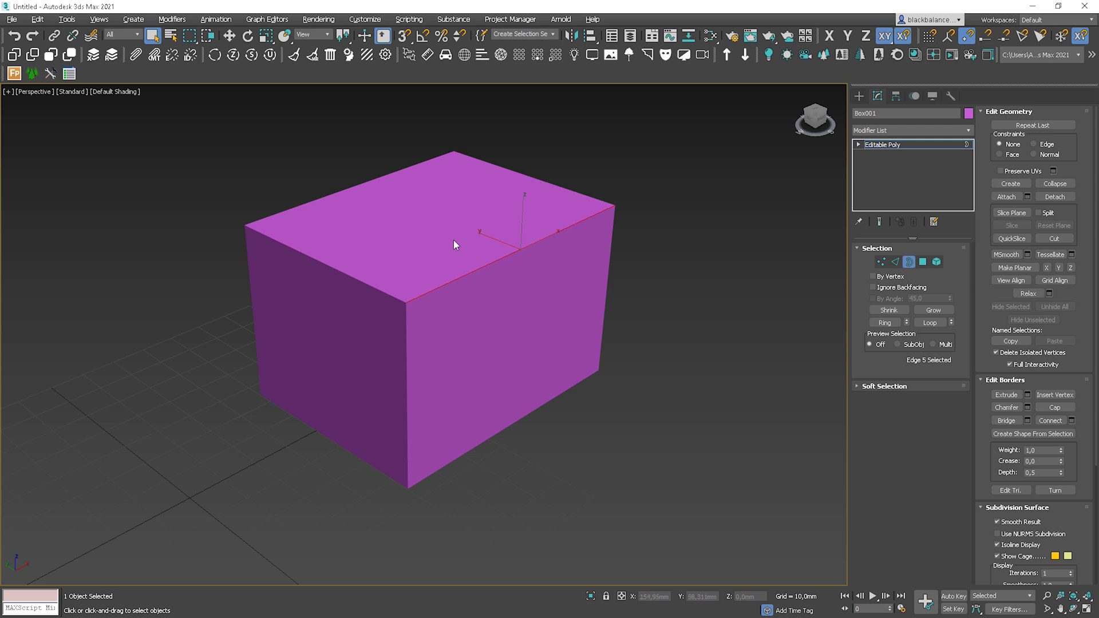
pyautogui.press('4')
pyautogui.click(449, 217)
pyautogui.press('Delete')
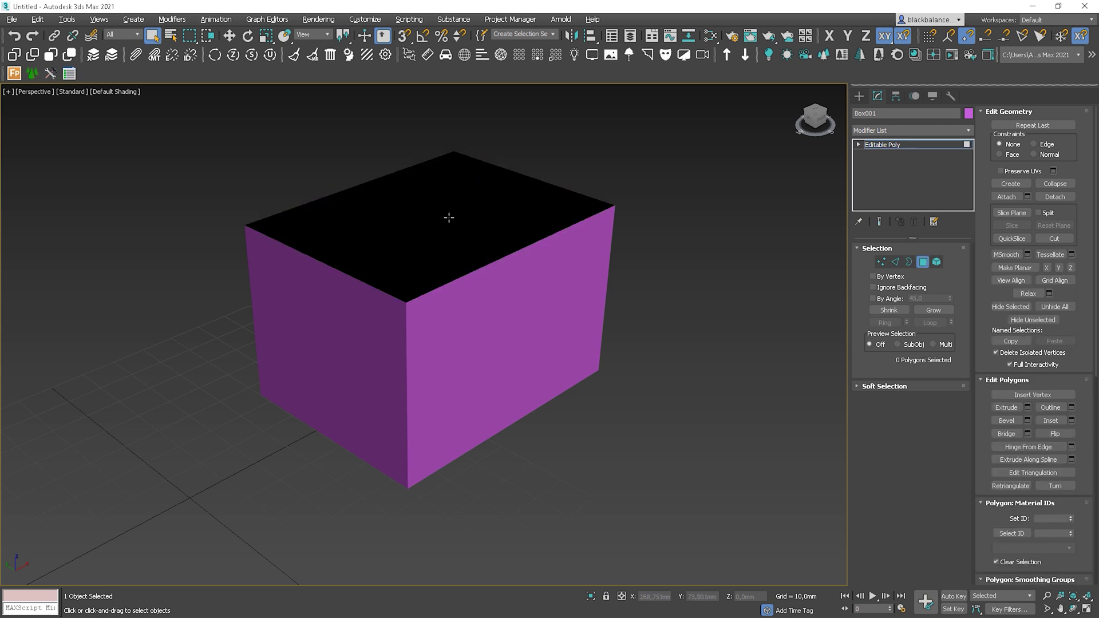
# Select the open border around the box's top and the whole element, and return to object level.
pyautogui.press('3')
pyautogui.click(472, 273)
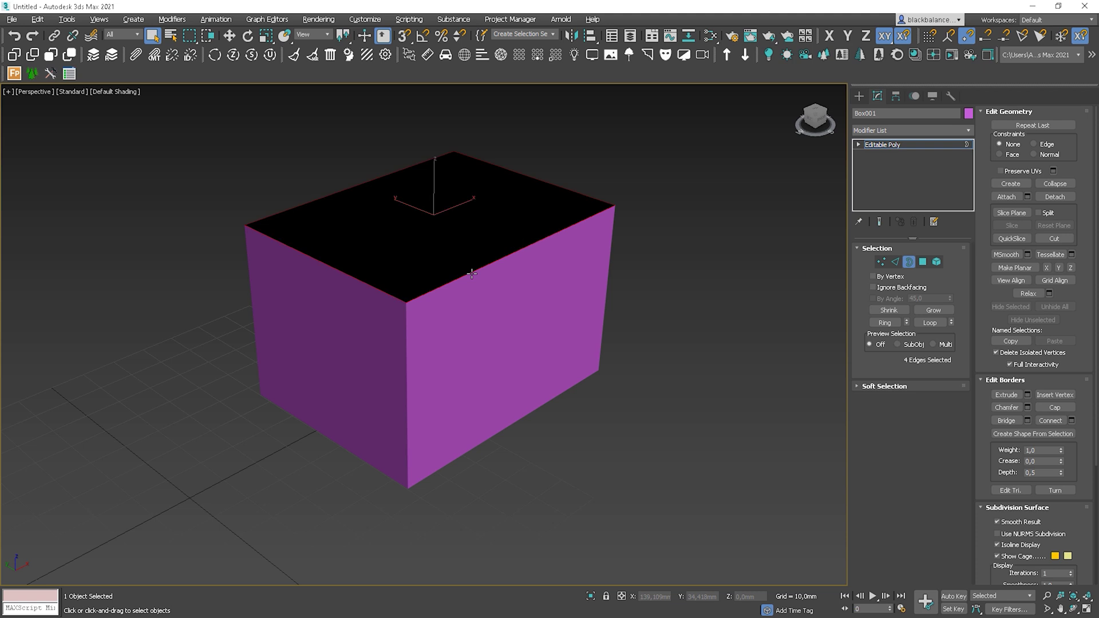
pyautogui.press('5')
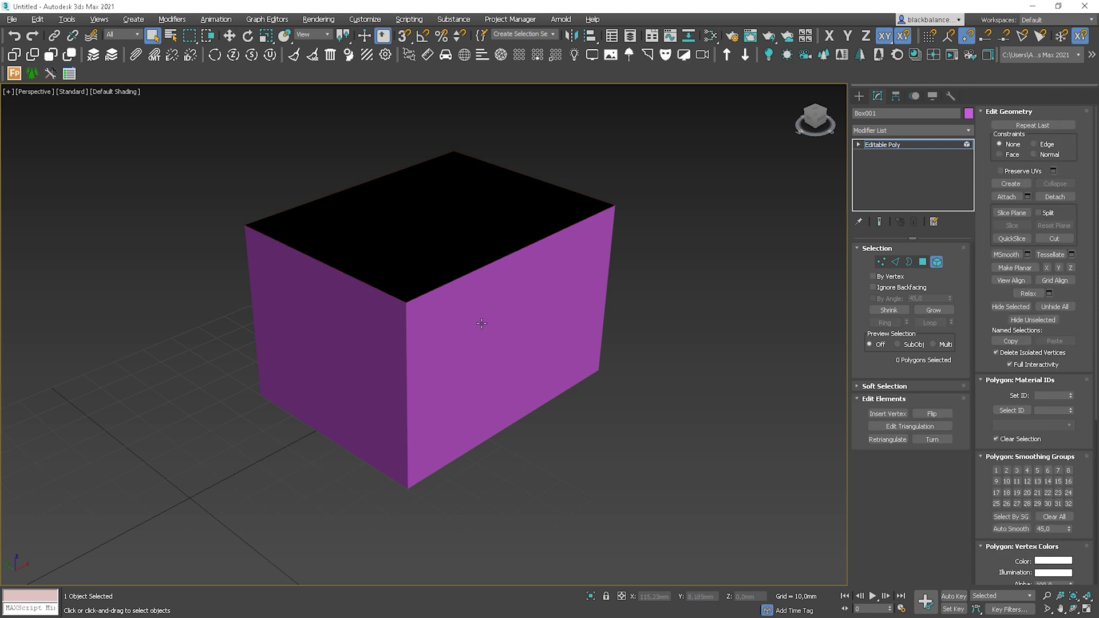
pyautogui.click(481, 324)
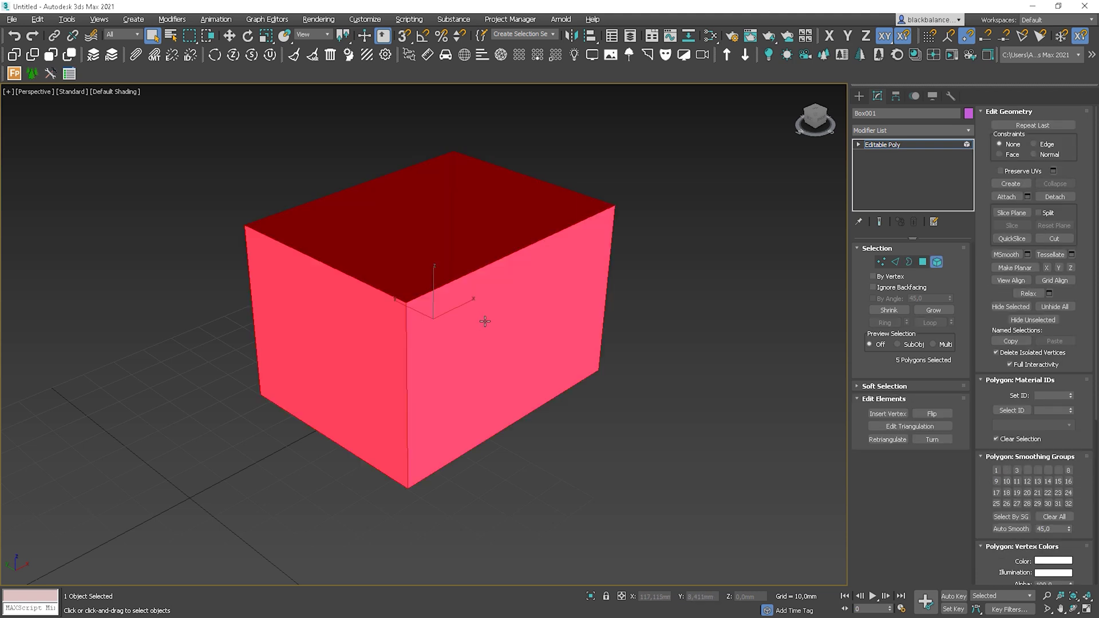
pyautogui.click(938, 262)
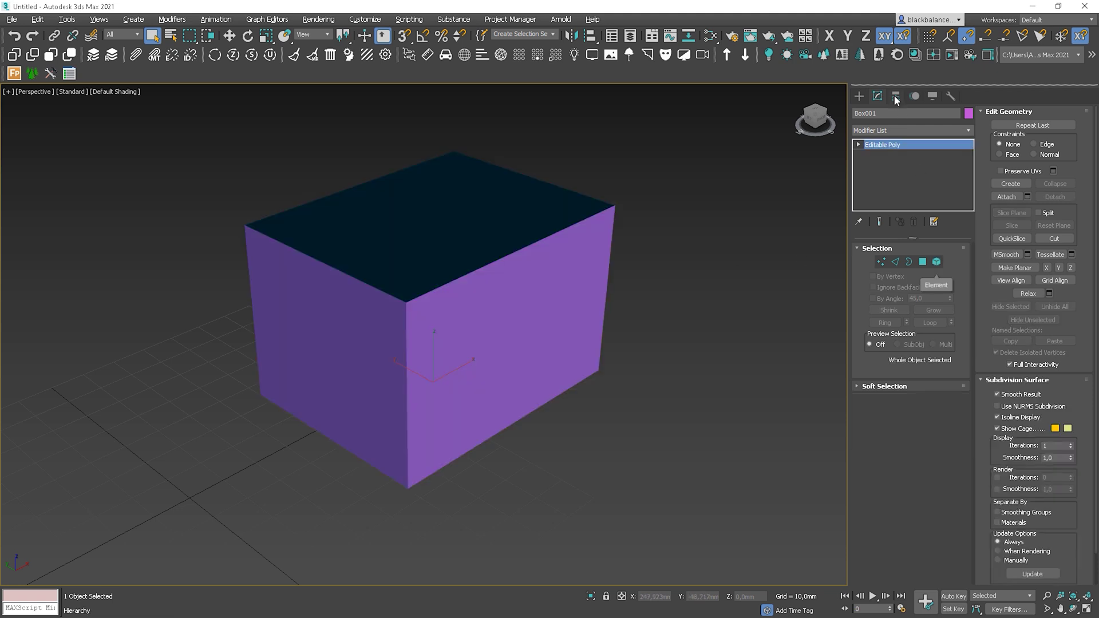
# Draw a straight two-point Line spline diagonally on the ground beside the box.
pyautogui.click(864, 95)
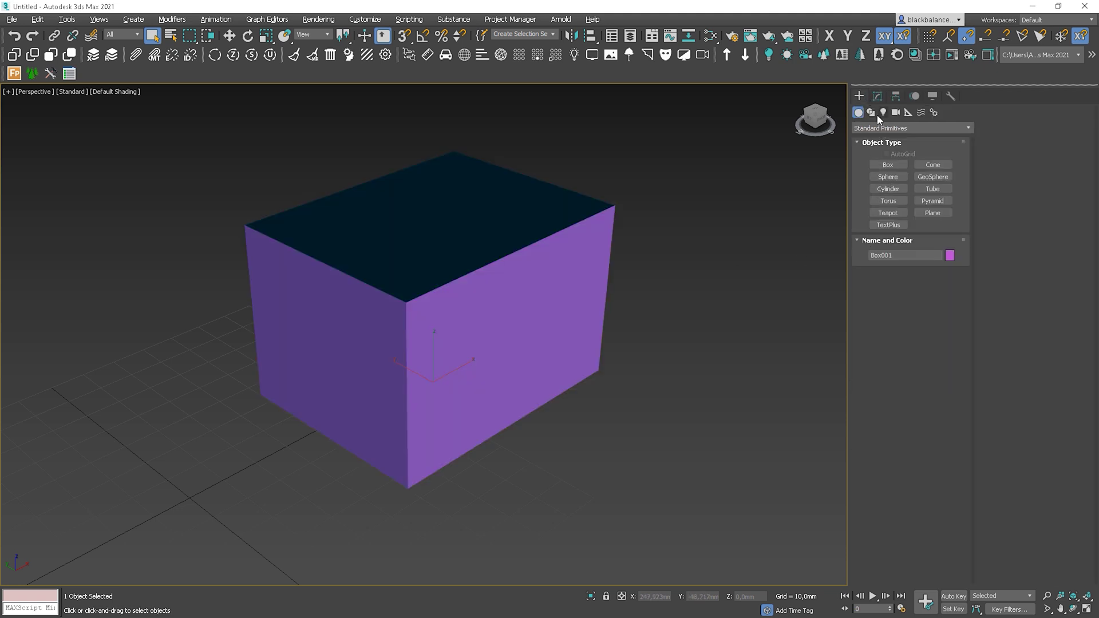
pyautogui.click(871, 112)
pyautogui.click(888, 175)
pyautogui.click(573, 498)
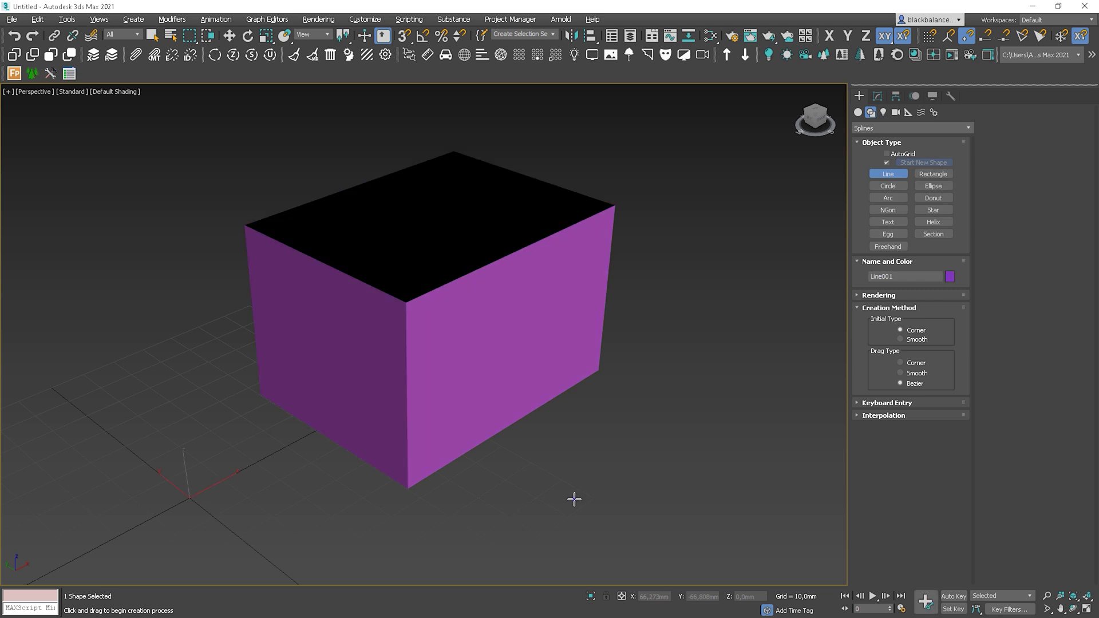
pyautogui.click(765, 277)
pyautogui.rightClick(765, 329)
# Step through the line's vertex and spline sub-object levels and return to object level.
pyautogui.click(877, 96)
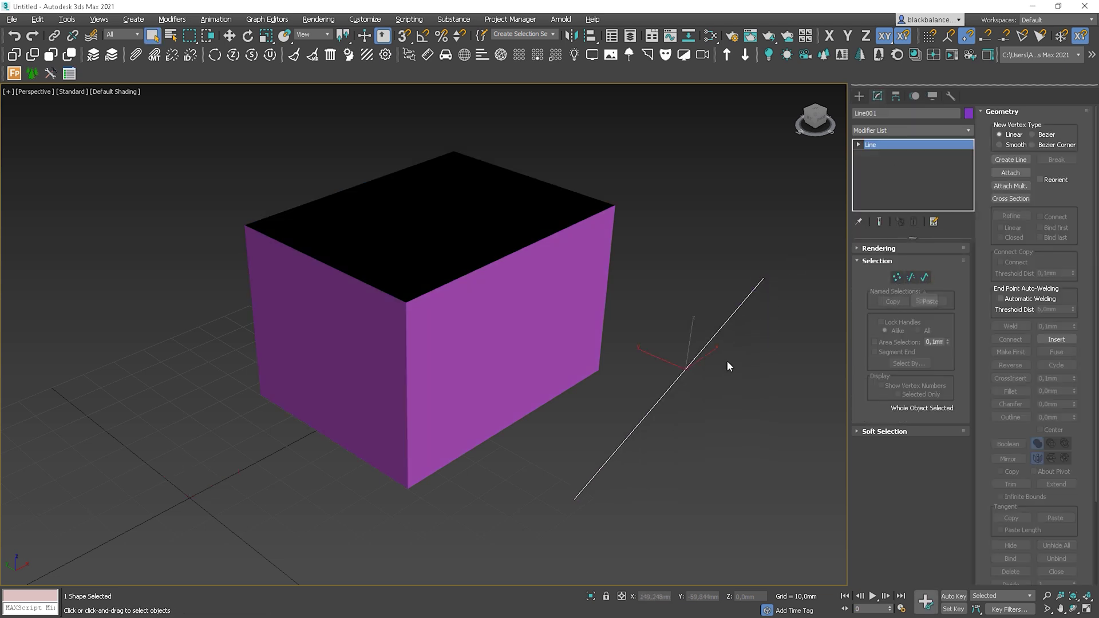
pyautogui.press('1')
pyautogui.press('3')
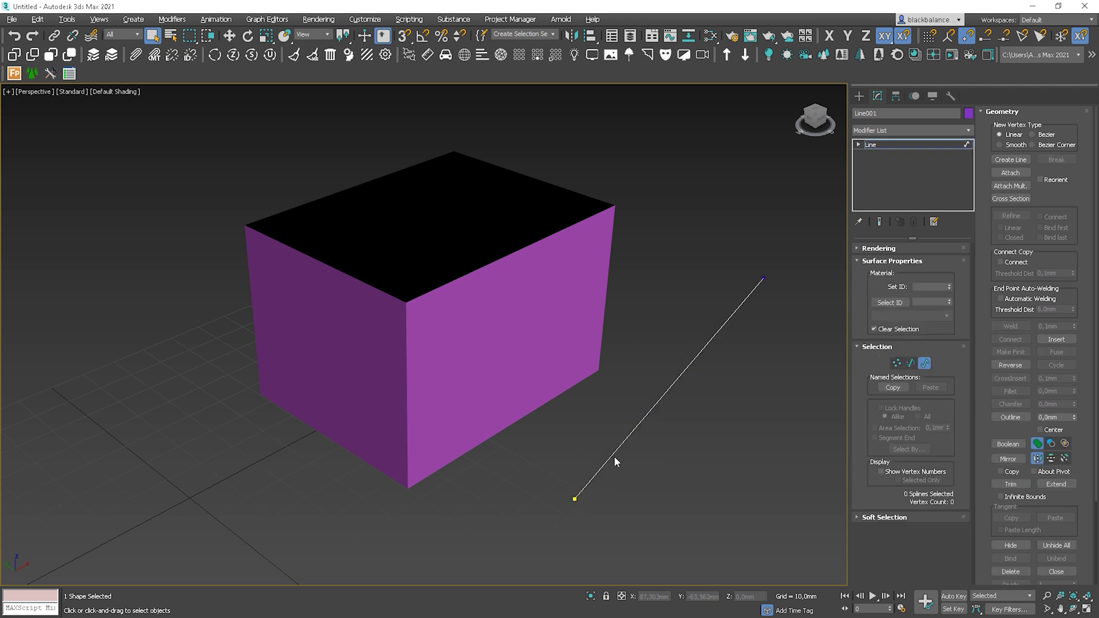
pyautogui.click(926, 363)
# Select the open-topped box and convert it to an editable mesh.
pyautogui.click(561, 283)
pyautogui.rightClick(562, 283)
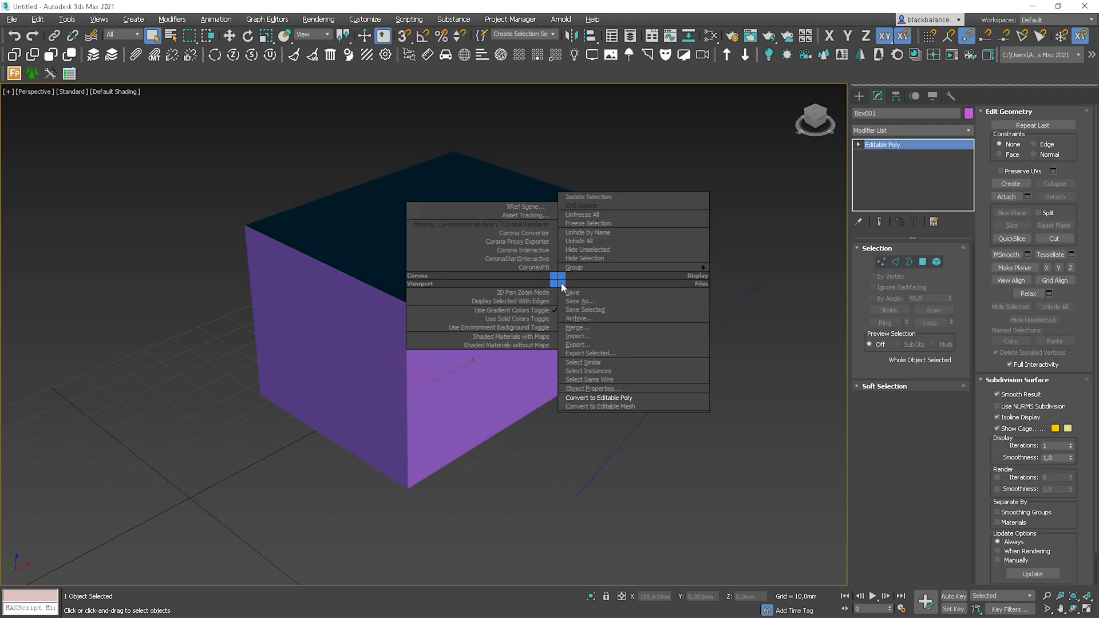
pyautogui.click(619, 407)
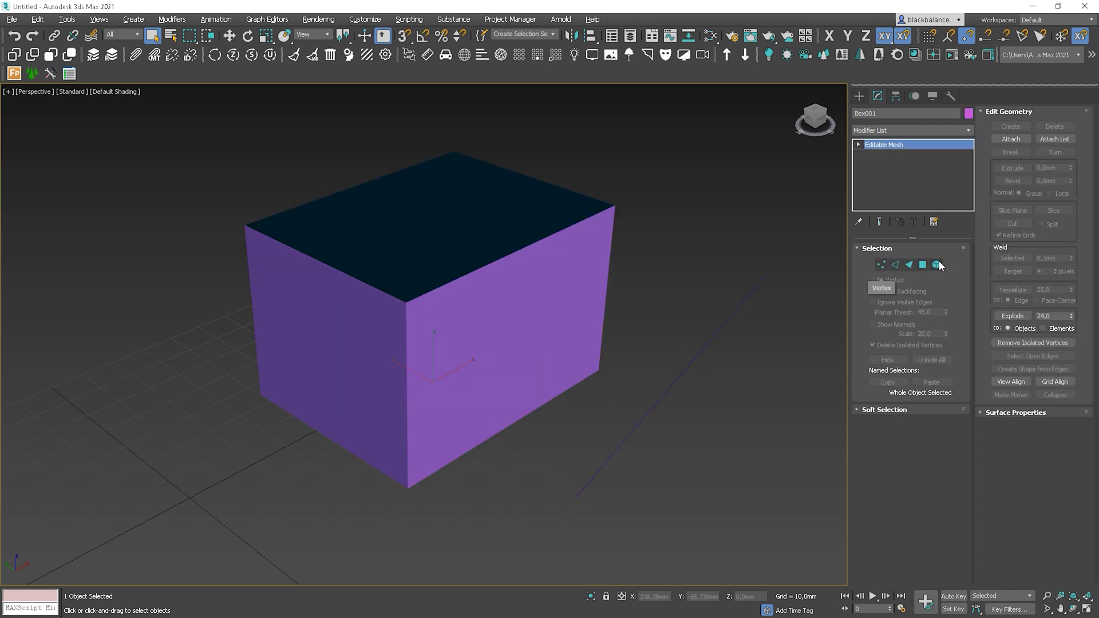
# Step through the edge, polygon and element sub-object levels of the editable mesh.
pyautogui.press('2')
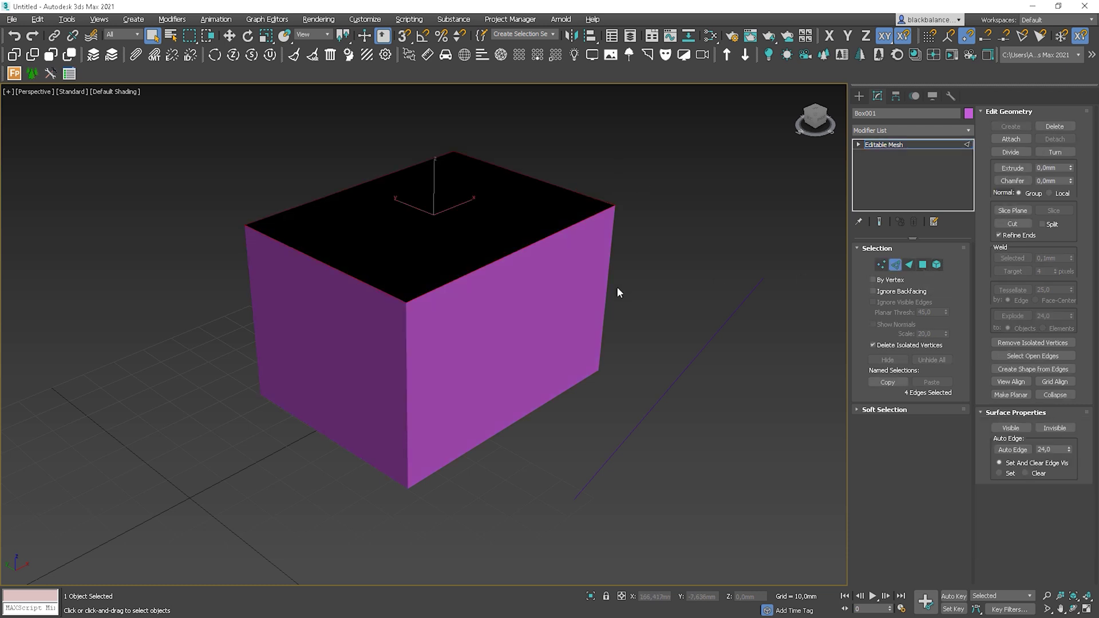
pyautogui.press('4')
pyautogui.press('5')
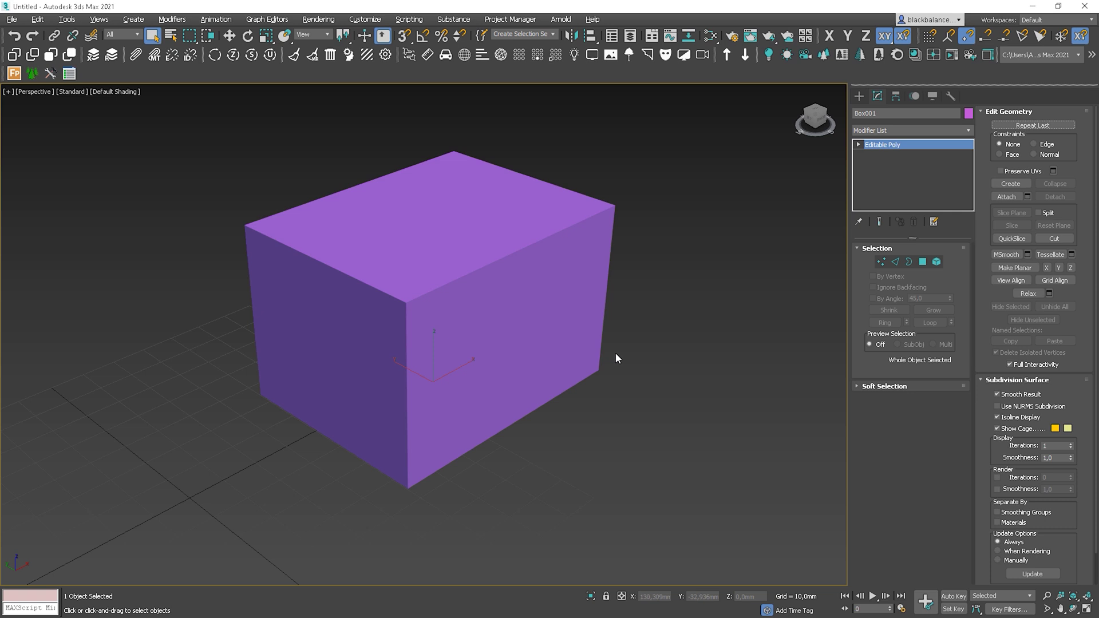
# Toggle the viewport between wireframe and shaded display, and switch the edged faces display on and off.
pyautogui.press('F3')
pyautogui.press('F3')
pyautogui.press('F3')
pyautogui.press('F3')
pyautogui.press('F4')
pyautogui.press('F4')
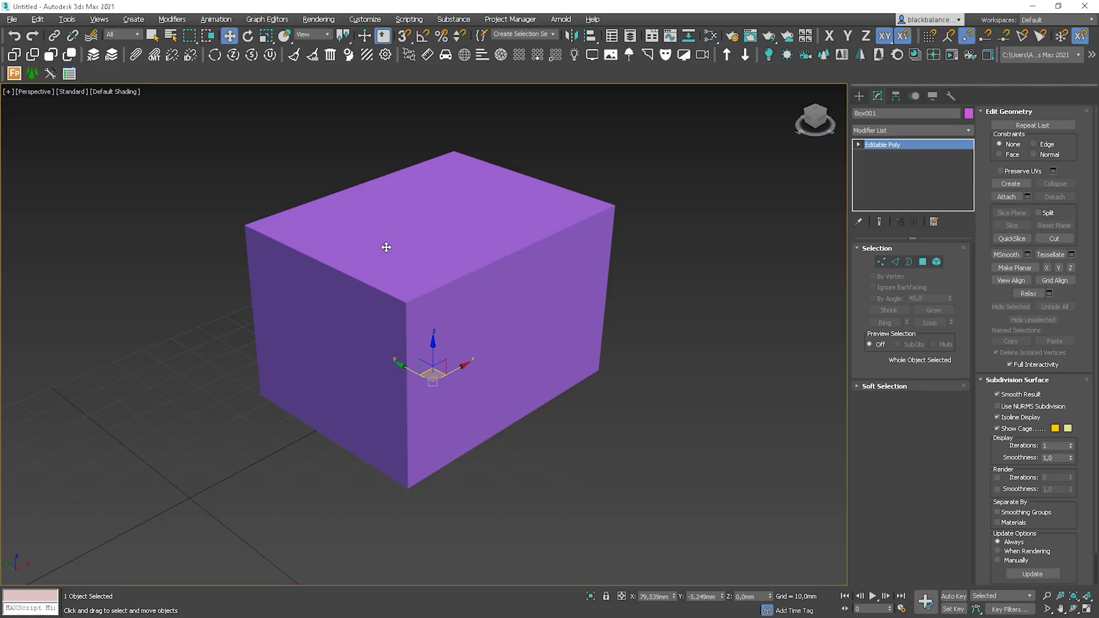
# Try rotating the box freehand with the Rotate tool.
pyautogui.press('e')
pyautogui.moveTo(429, 404); pyautogui.dragTo(368, 359)
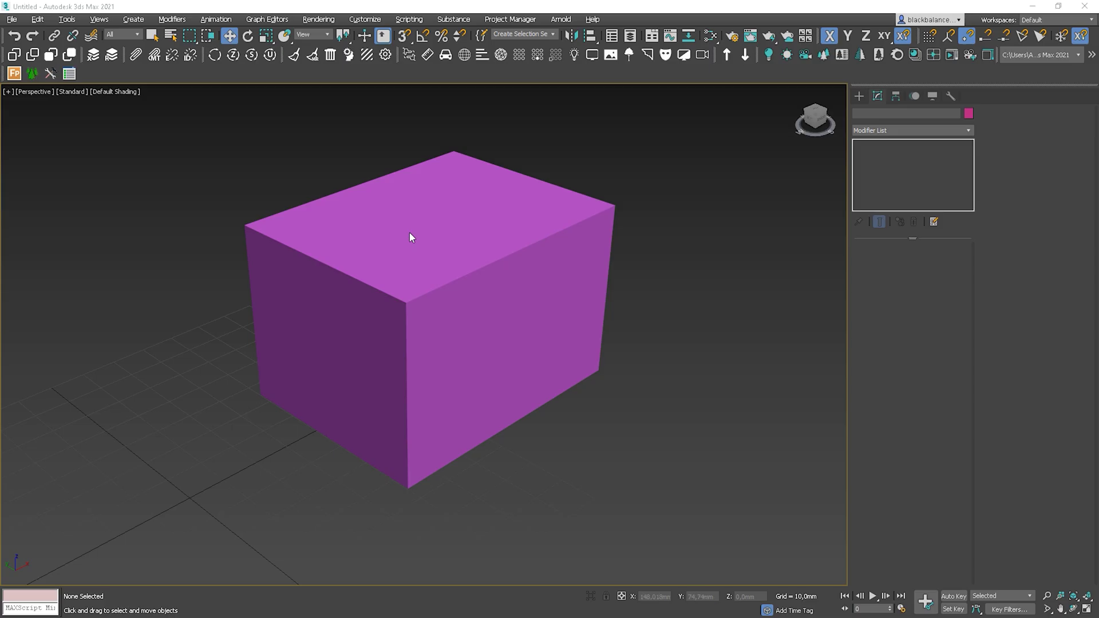
# View the box in the Top, Front and Perspective views and zoom to its extents.
pyautogui.press('t')
pyautogui.scroll(-2, 592, 352)
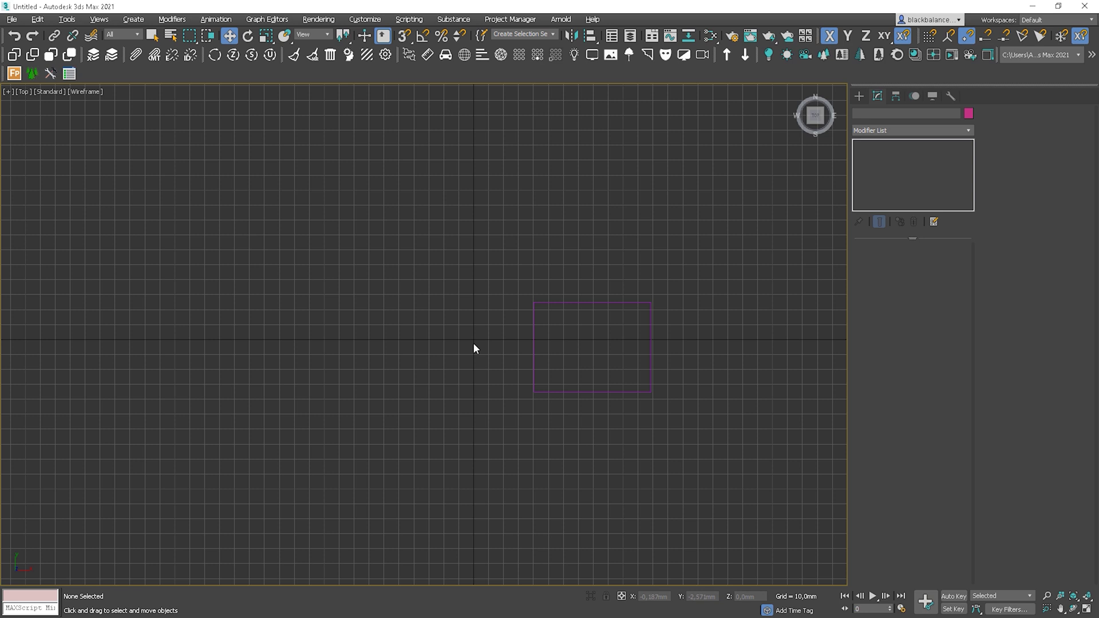
pyautogui.press('f')
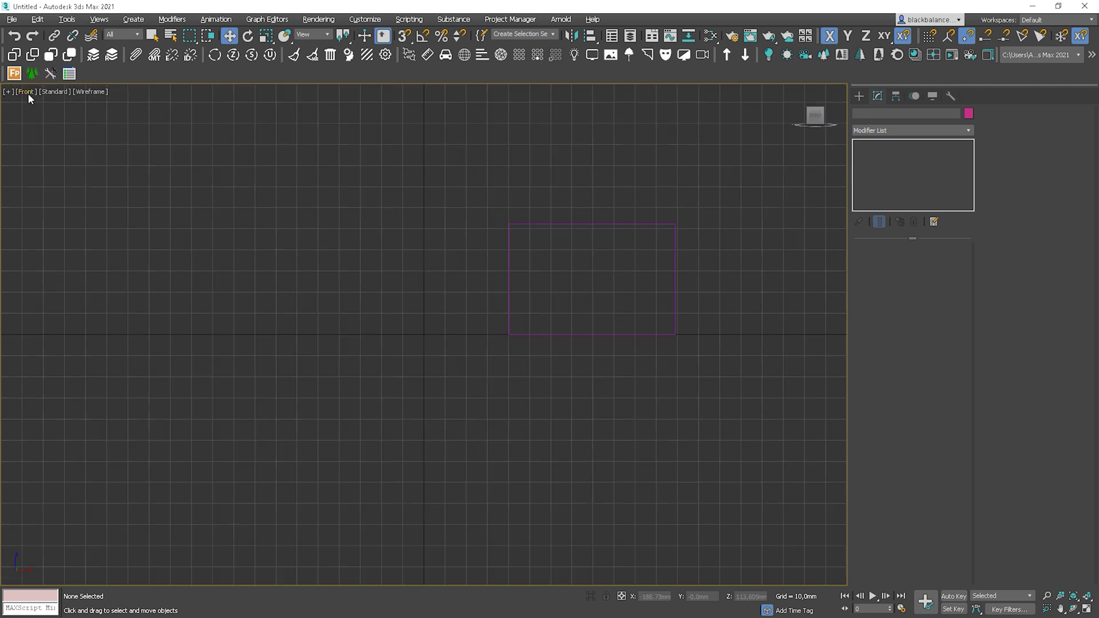
pyautogui.press('p')
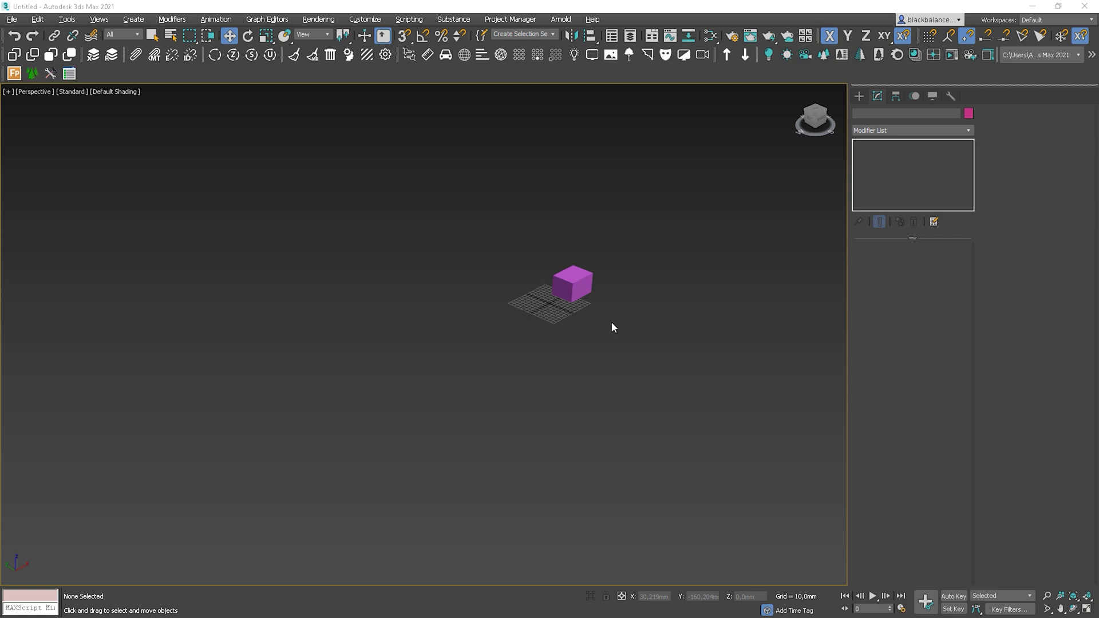
pyautogui.press('z')
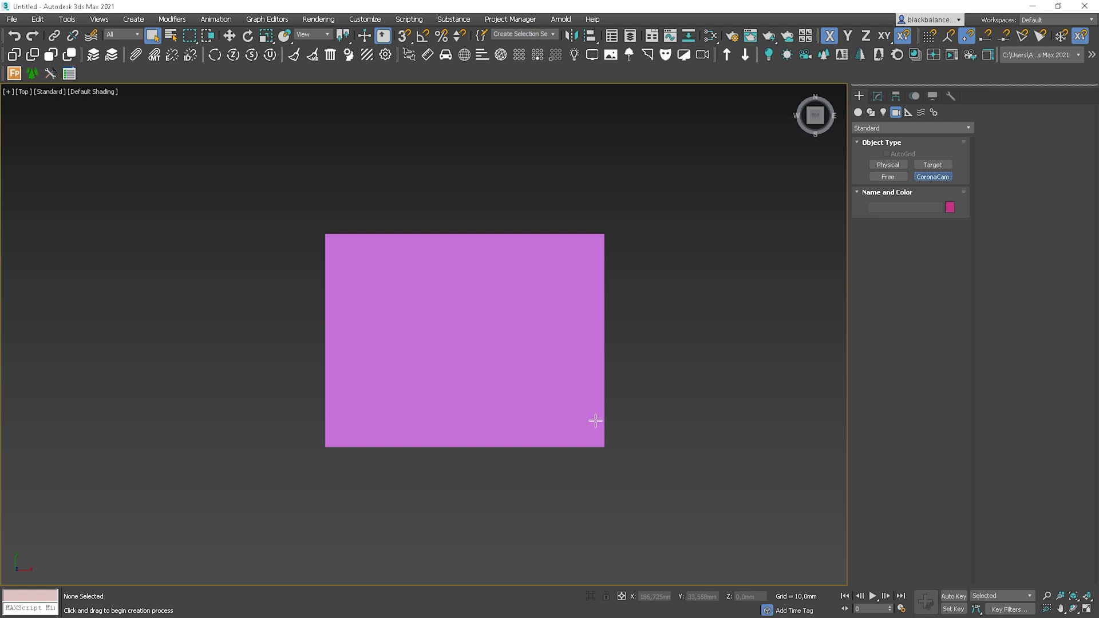
# Create a CoronaCam in the Top view aimed at the box, with a target distance of about 38 mm, and look through it.
pyautogui.moveTo(483, 563); pyautogui.dragTo(479, 429)
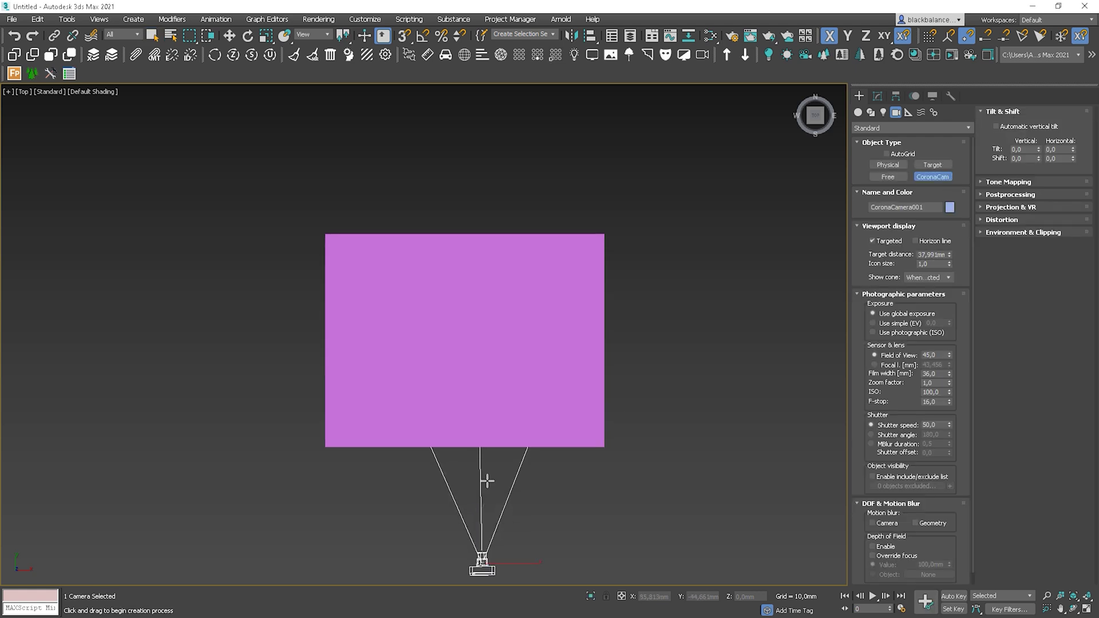
pyautogui.press('c')
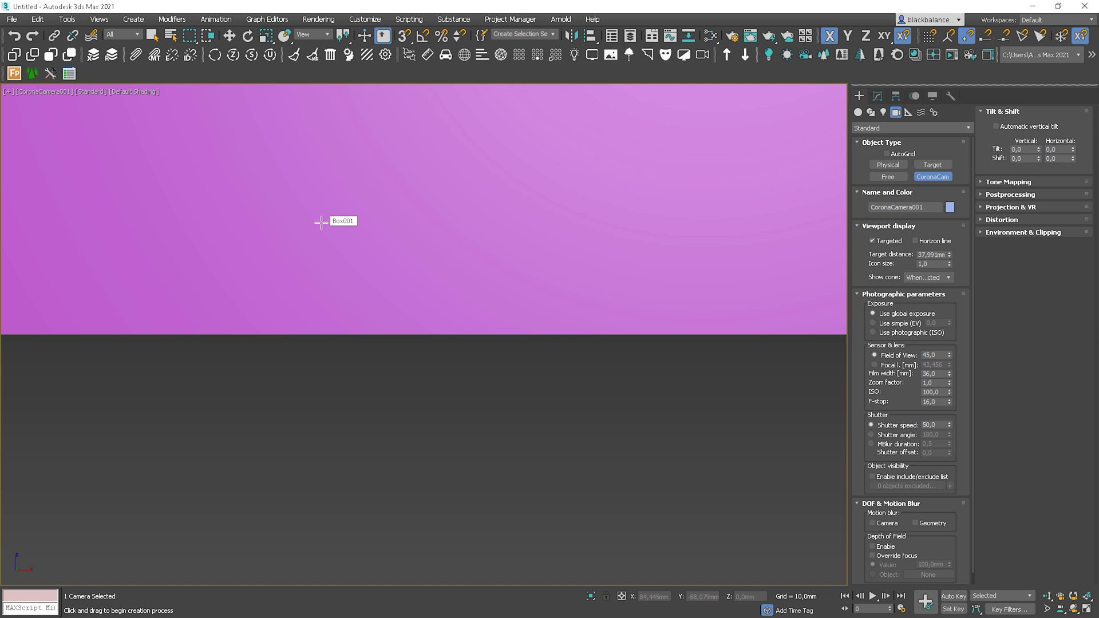
# Match the Corona camera to a Perspective view that frames the box's two side faces from a low angle.
pyautogui.press('t')
pyautogui.scroll(-2, 522, 388)
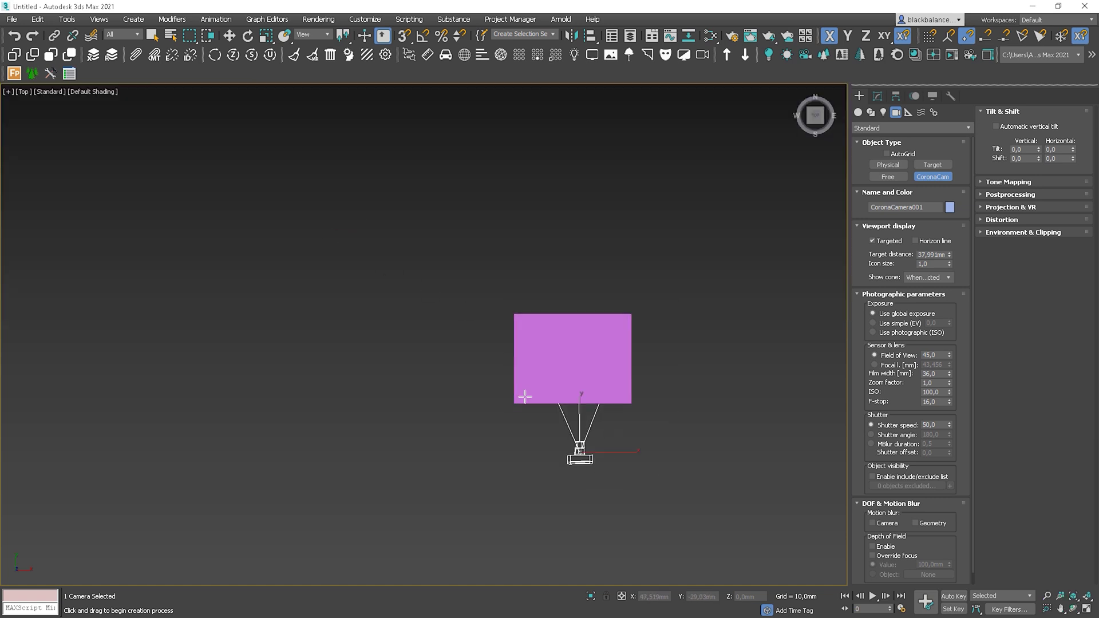
pyautogui.moveTo(525, 399); pyautogui.dragTo(486, 399, button='middle')
pyautogui.press('p')
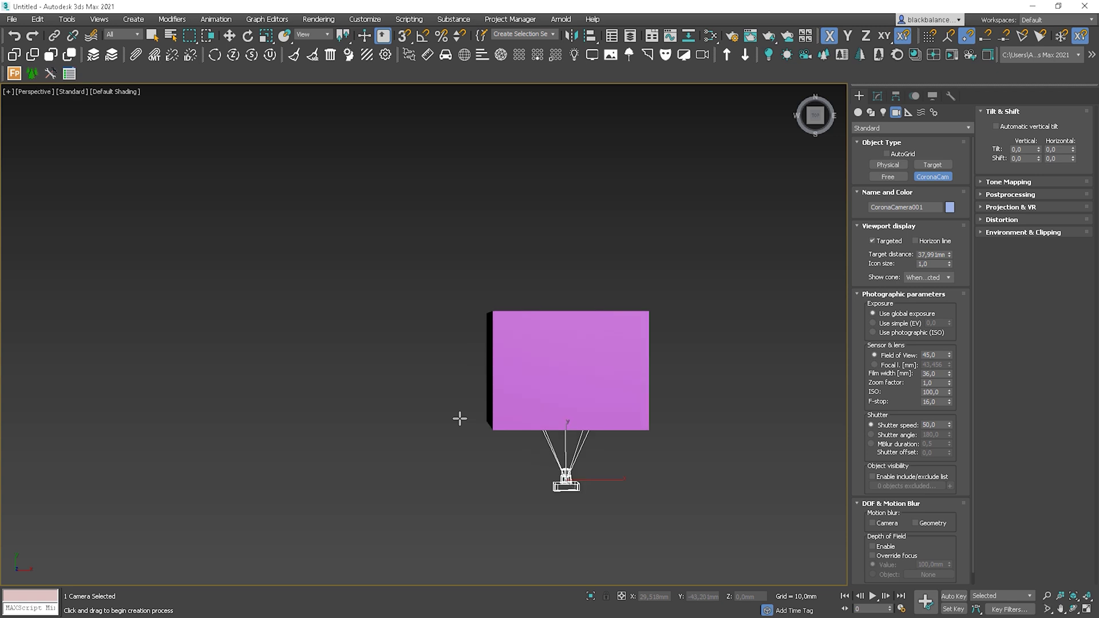
pyautogui.keyDown('alt'); pyautogui.moveTo(459, 470); pyautogui.dragTo(508, 413, button='middle'); pyautogui.keyUp('alt')
pyautogui.scroll(3, 508, 413)
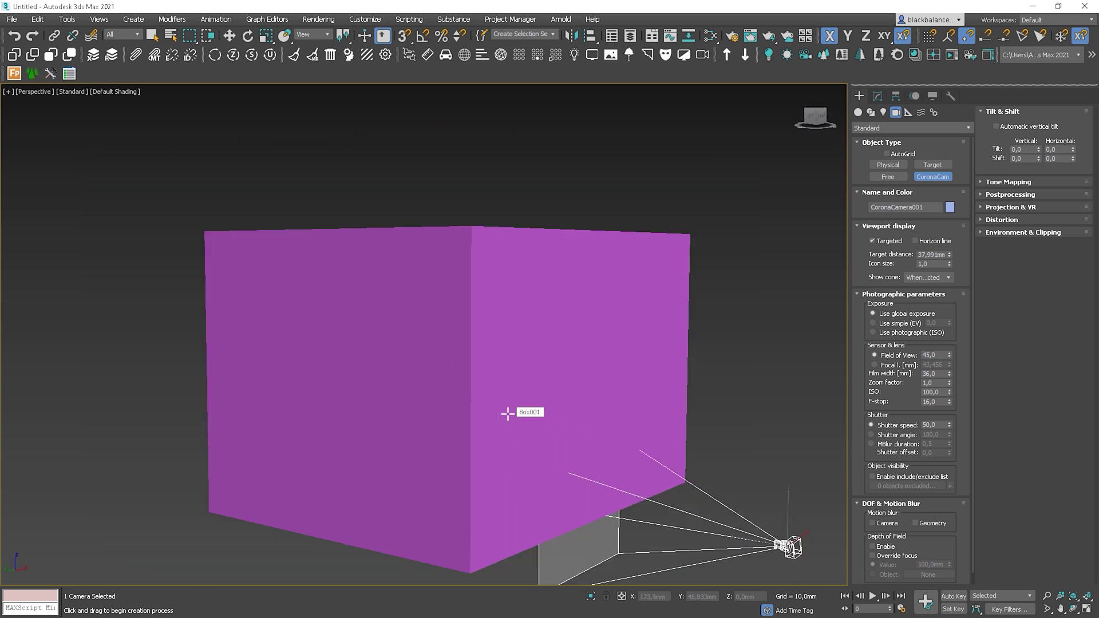
pyautogui.rightClick(471, 371)
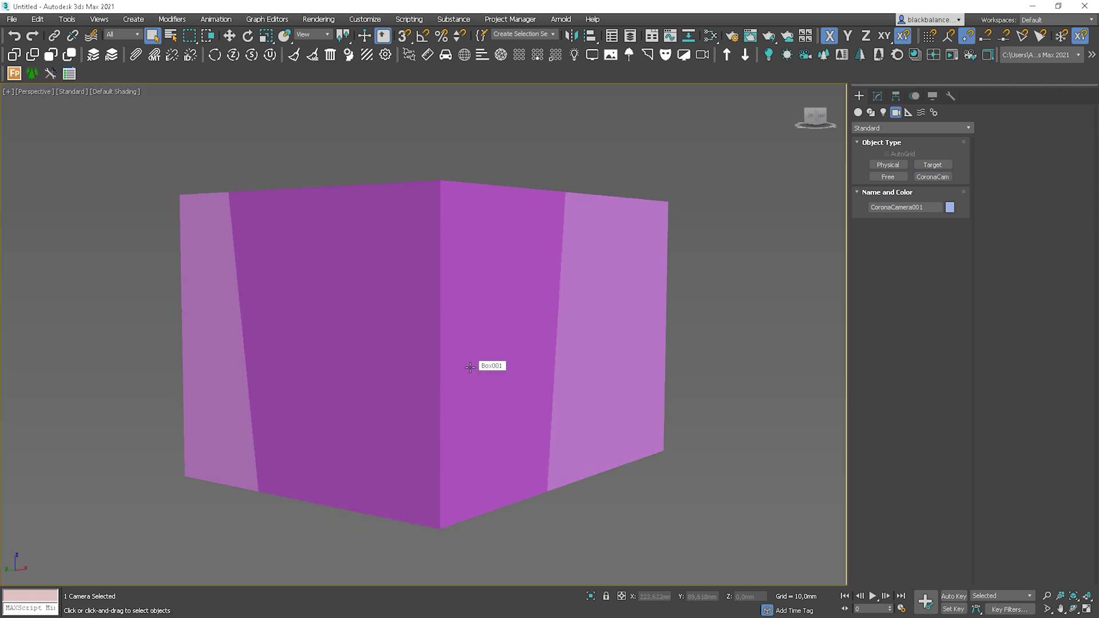
# Look through the matched camera and inspect its cone around the box from the Perspective view.
pyautogui.press('c')
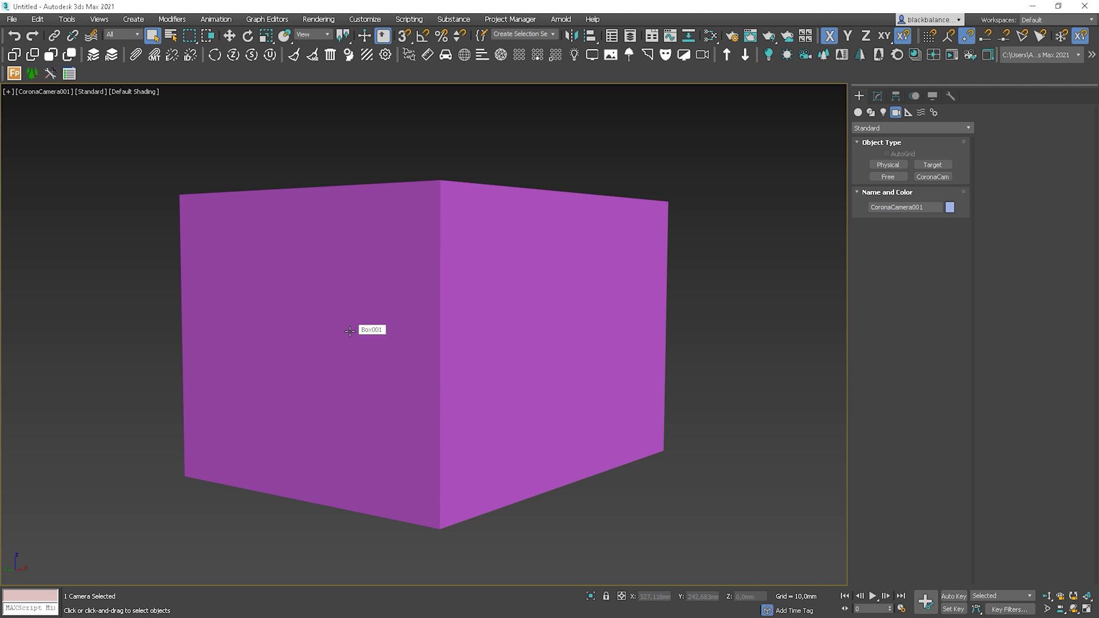
pyautogui.press('p')
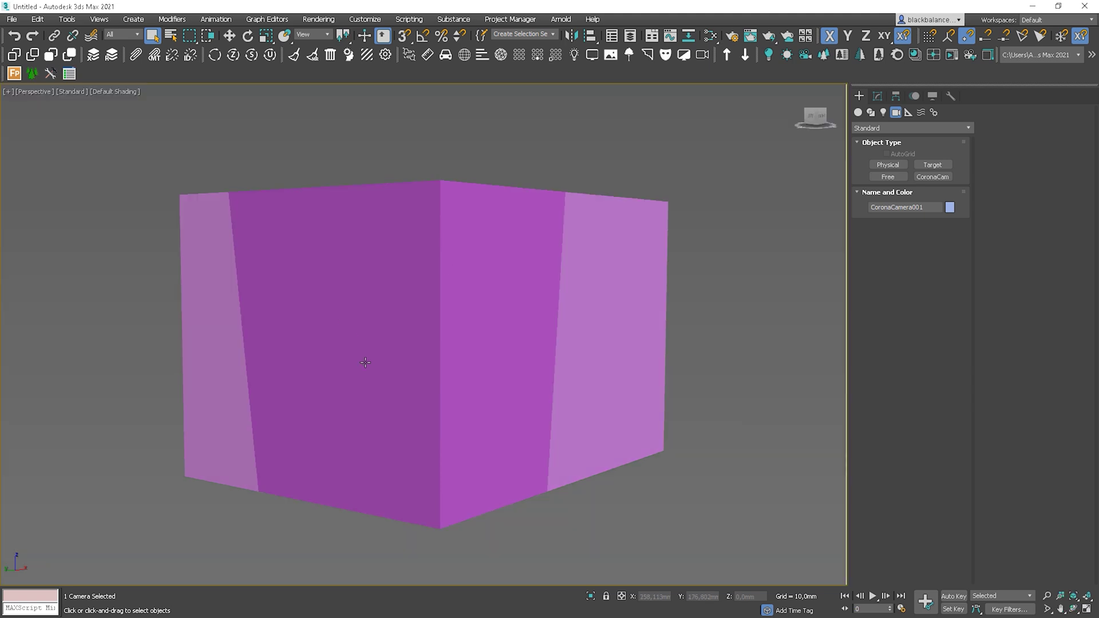
pyautogui.scroll(-5, 363, 361)
pyautogui.keyDown('alt'); pyautogui.moveTo(363, 361); pyautogui.dragTo(200, 287, button='middle'); pyautogui.keyUp('alt')
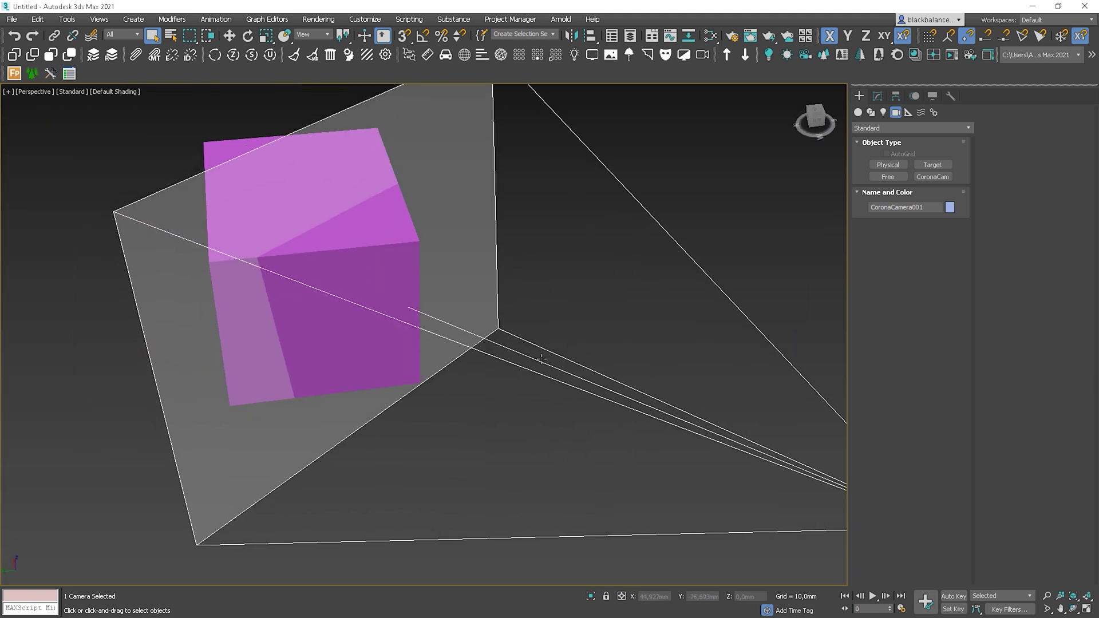
# Deselect the Corona camera and create a camera from the current Perspective view.
pyautogui.click(96, 184)
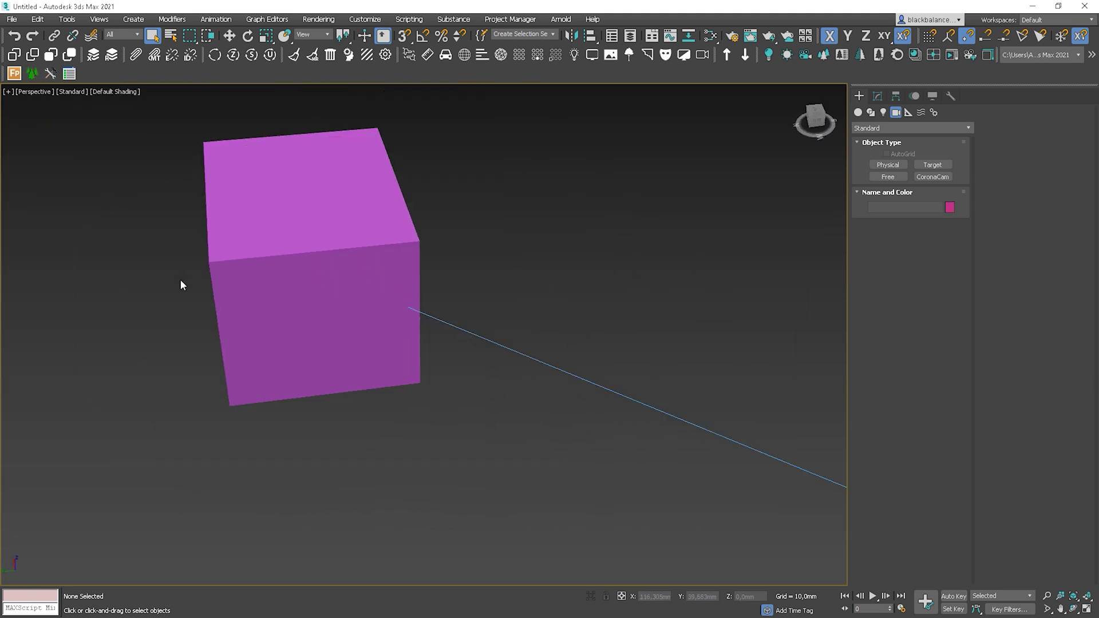
pyautogui.hotkey('ctrl', 'c')
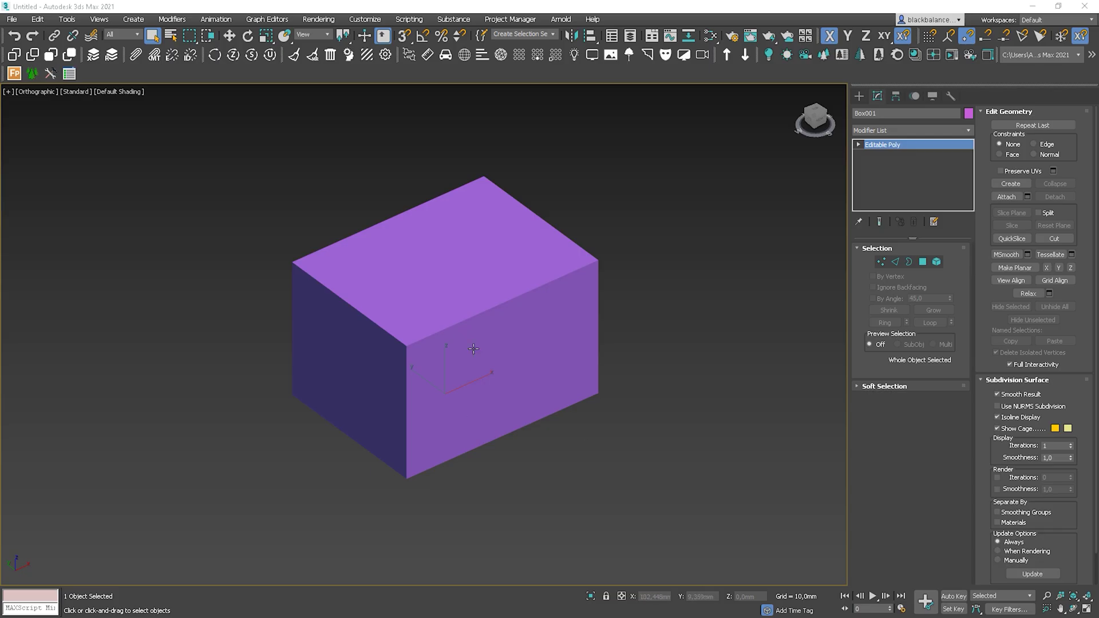
# Connect the upper and lower edges of the box's wide side face.
pyautogui.press('2')
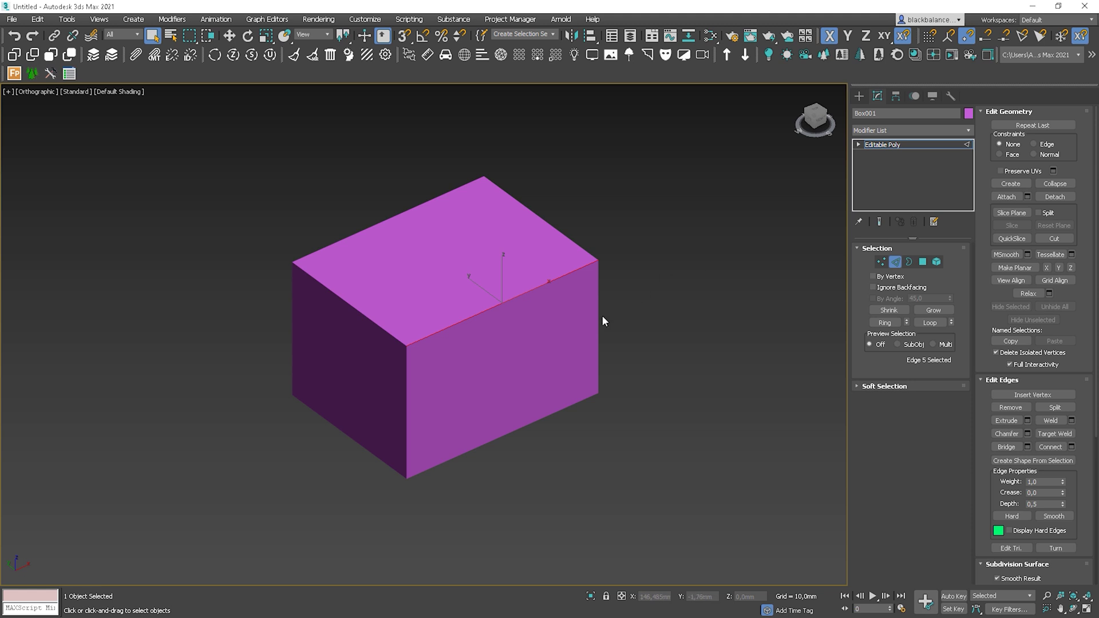
pyautogui.keyDown('ctrl'); pyautogui.click(517, 428); pyautogui.keyUp('ctrl')
pyautogui.hotkey('ctrl', 'shift', 'e')
# Chamfer the upper edge of the box's dark side face by a small amount.
pyautogui.keyDown('alt'); pyautogui.moveTo(438, 363); pyautogui.dragTo(502, 362, button='middle'); pyautogui.keyUp('alt')
pyautogui.click(497, 465)
pyautogui.hotkey('ctrl', 'shift', 'c')
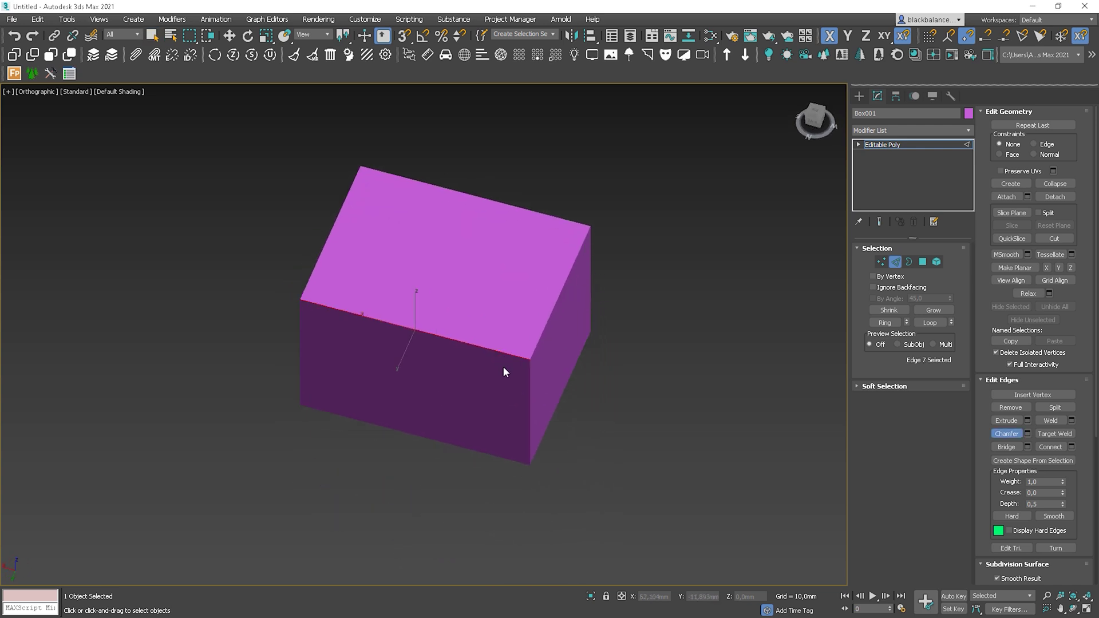
pyautogui.moveTo(505, 351); pyautogui.dragTo(509, 342)
pyautogui.scroll(2, 503, 351)
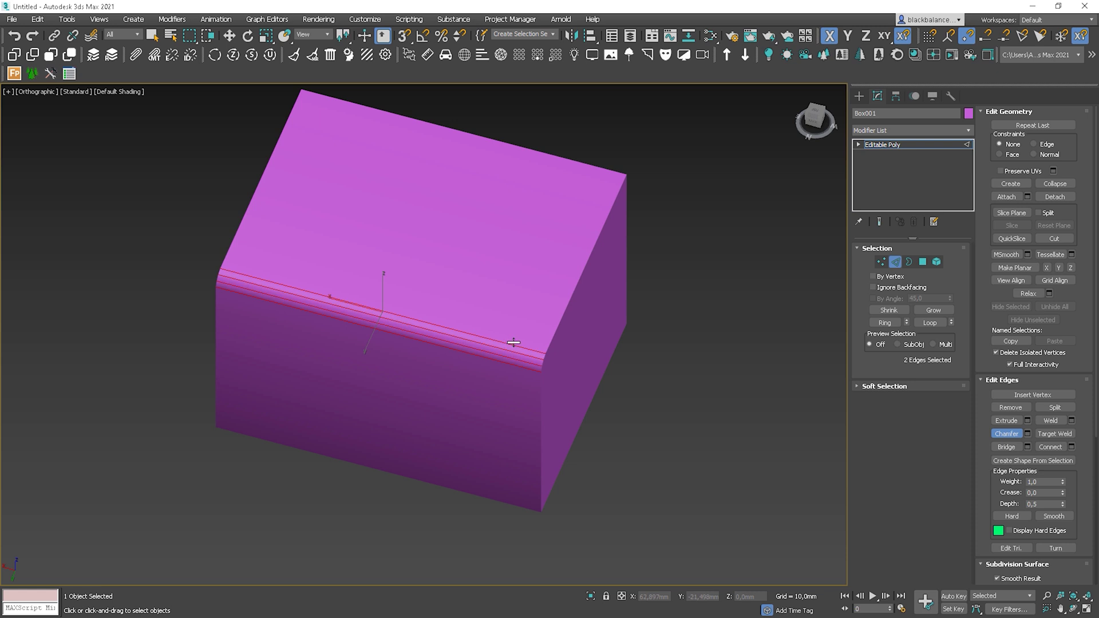
# Bevel the large side polygon below the chamfered edge by a small amount.
pyautogui.press('4')
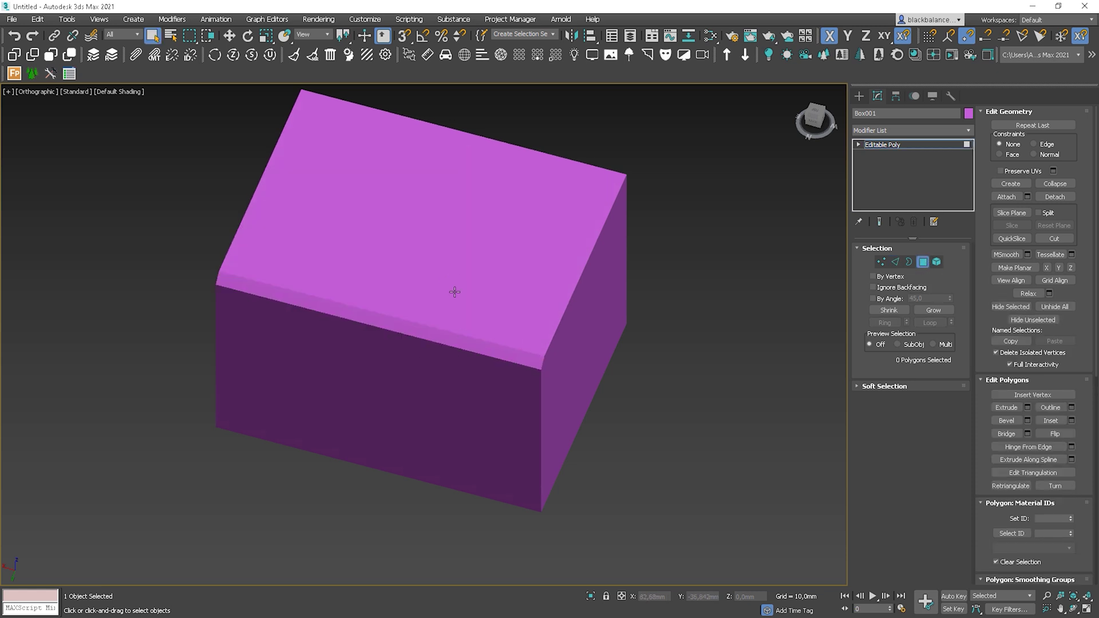
pyautogui.keyDown('alt'); pyautogui.moveTo(441, 400); pyautogui.dragTo(423, 362, button='middle'); pyautogui.keyUp('alt')
pyautogui.click(422, 360)
pyautogui.hotkey('ctrl', 'shift', 'b')
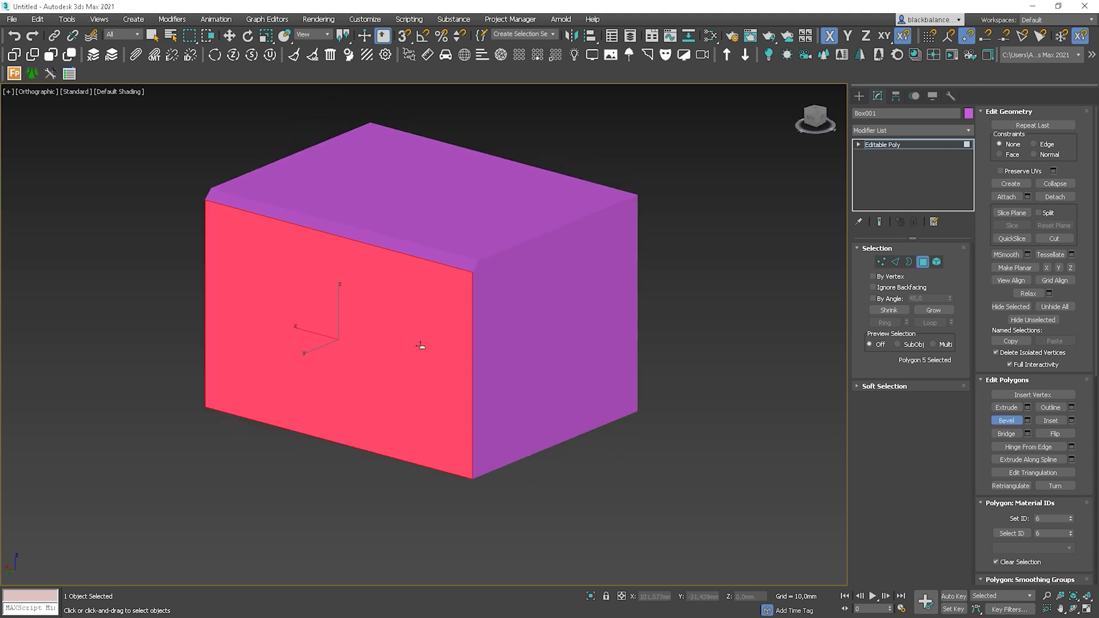
pyautogui.moveTo(422, 324); pyautogui.dragTo(421, 328)
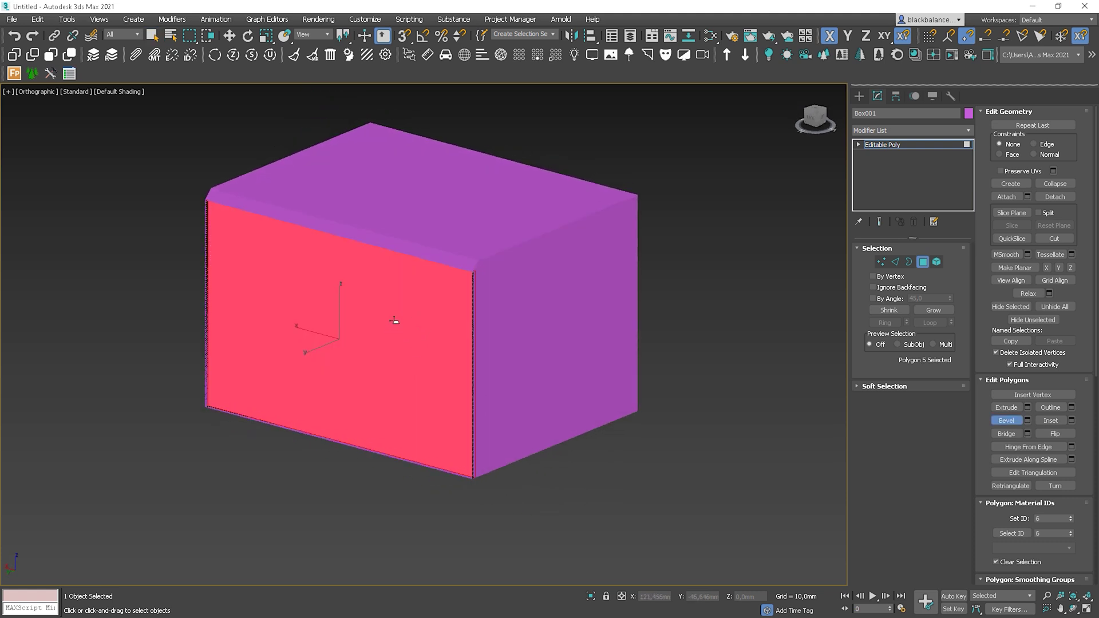
pyautogui.click(384, 294)
pyautogui.click(371, 316)
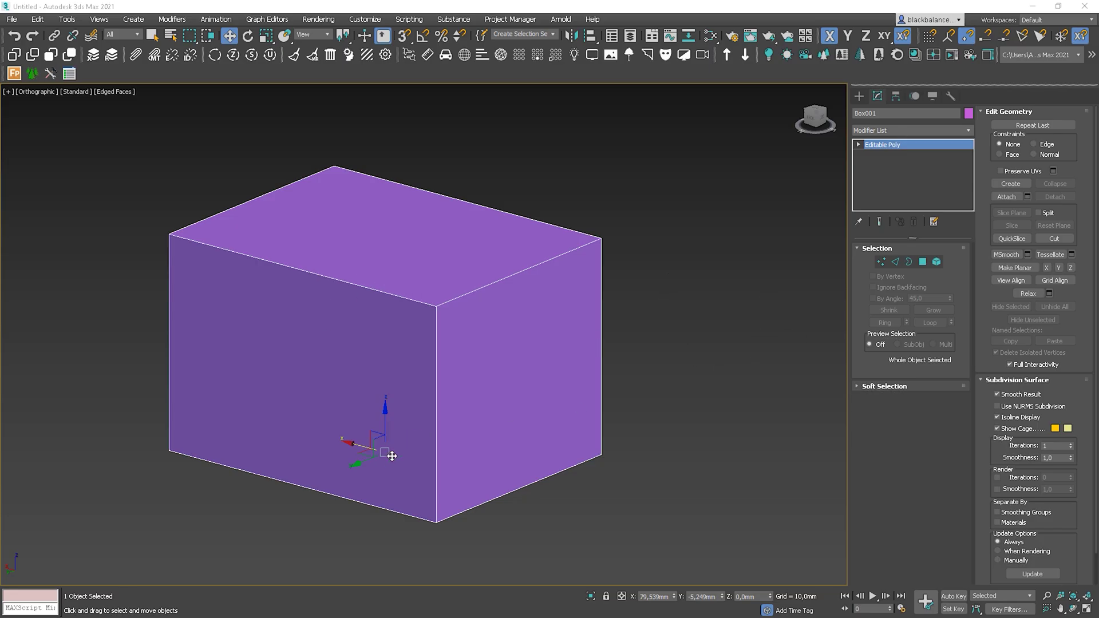
# Clone the box behind the original at about Y -83 mm and vertex-snap the copy toward the original's near upper corner.
pyautogui.keyDown('shift'); pyautogui.moveTo(358, 463); pyautogui.dragTo(573, 332); pyautogui.keyUp('shift')
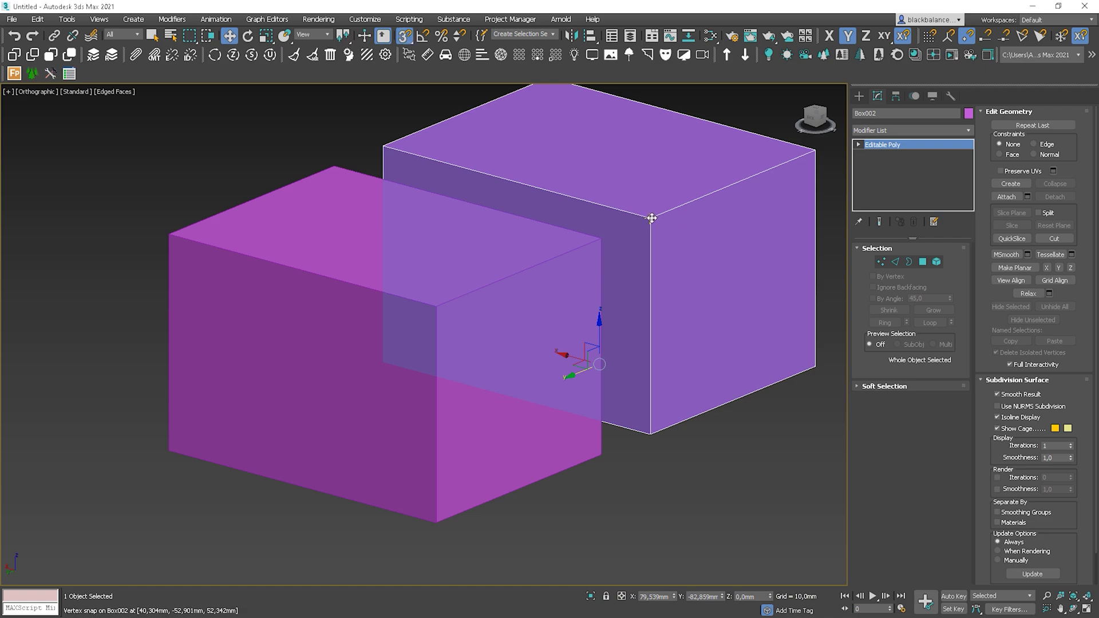
pyautogui.moveTo(652, 219); pyautogui.dragTo(436, 309)
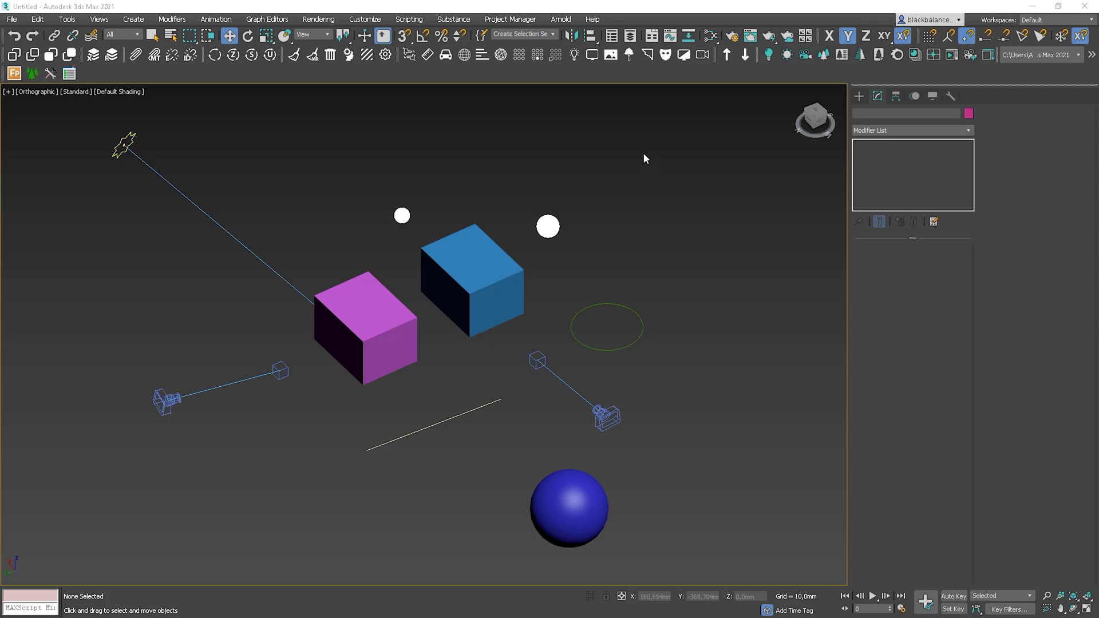
# Show edged faces and select the blue box with its surrounding objects, invert the selection, select everything, and deselect all.
pyautogui.moveTo(640, 147); pyautogui.dragTo(406, 297)
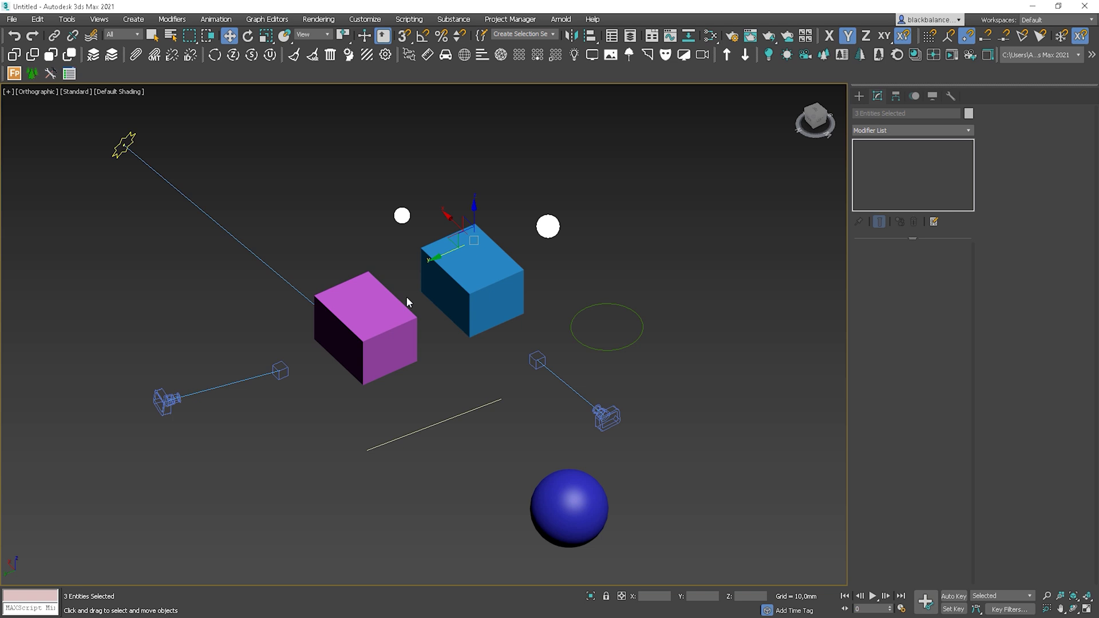
pyautogui.press('F4')
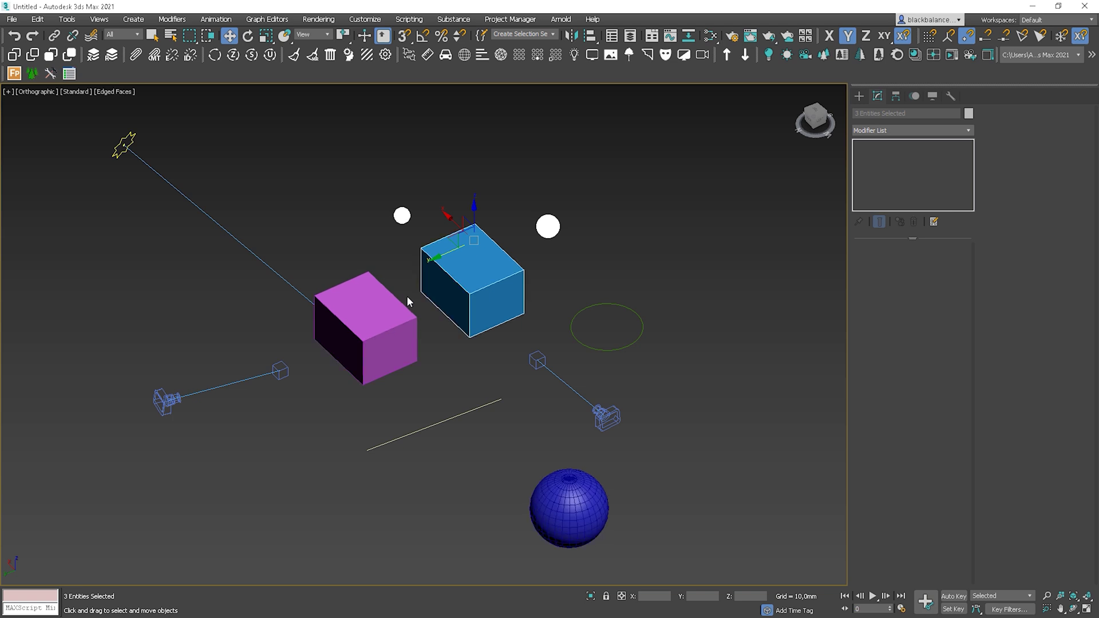
pyautogui.hotkey('ctrl', 'i')
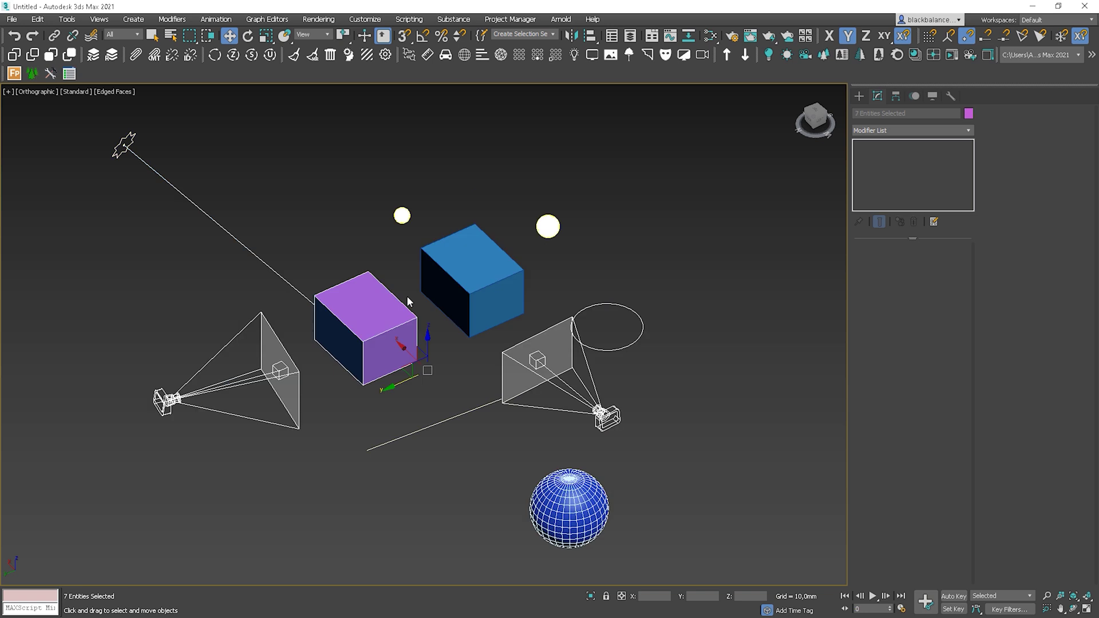
pyautogui.hotkey('ctrl', 'a')
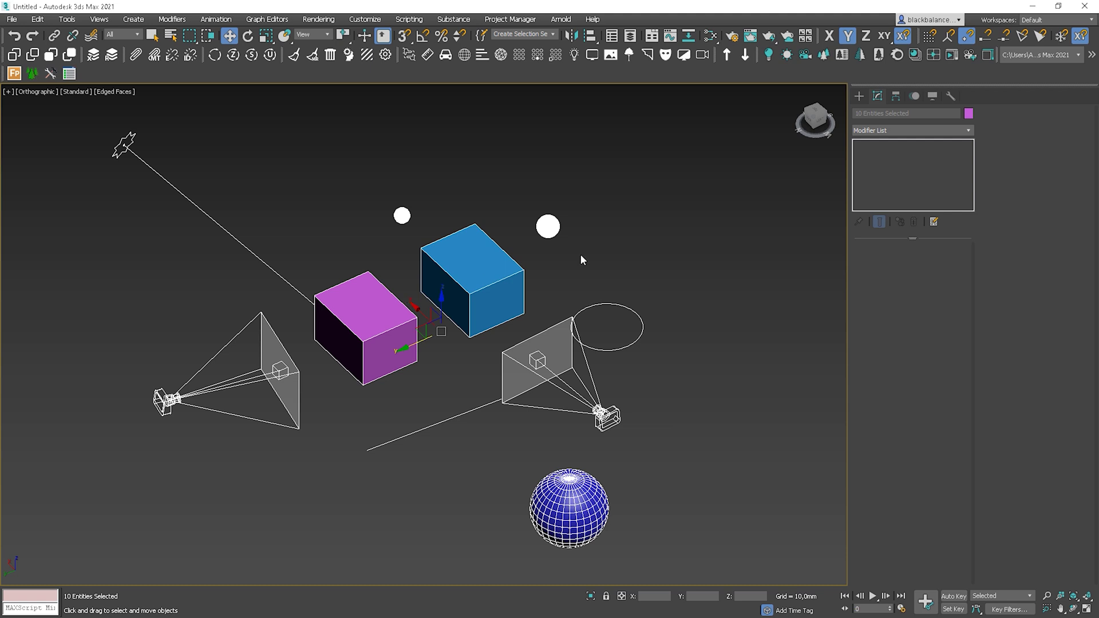
pyautogui.click(692, 233)
# Clone the blue box in place as an instance.
pyautogui.click(490, 264)
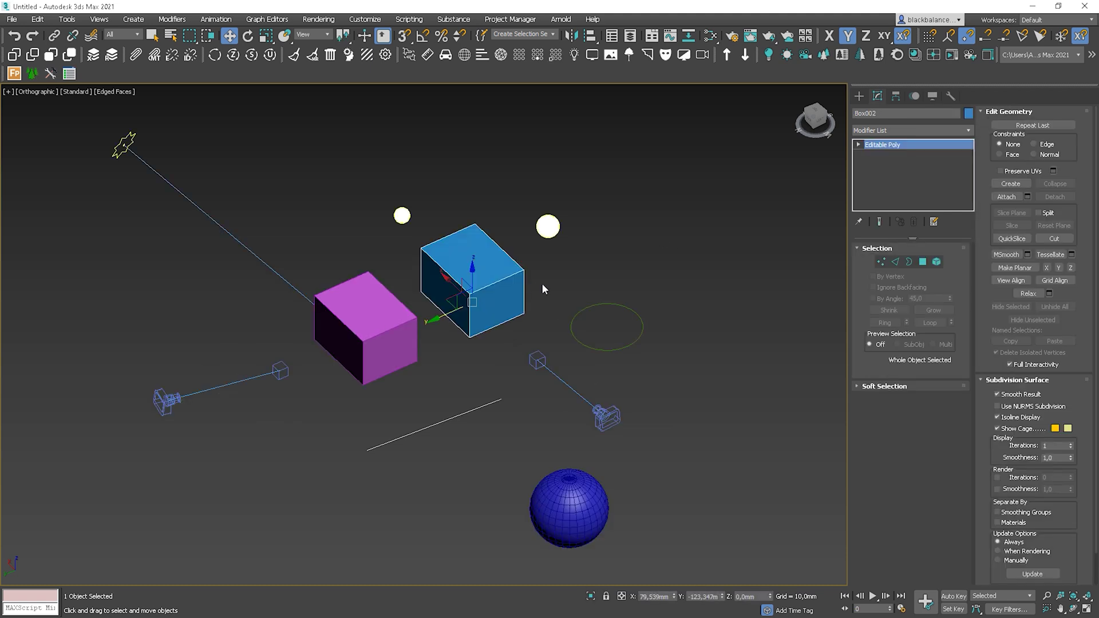
pyautogui.hotkey('ctrl', 'v')
pyautogui.click(522, 297)
pyautogui.click(527, 356)
# Move the instance away from the blue box and align it back to that box, pivot point to pivot point on X, Y and Z.
pyautogui.moveTo(433, 314)
pyautogui.mouseDown()
pyautogui.moveTo(496, 311)
pyautogui.moveTo(597, 261)
pyautogui.mouseUp()
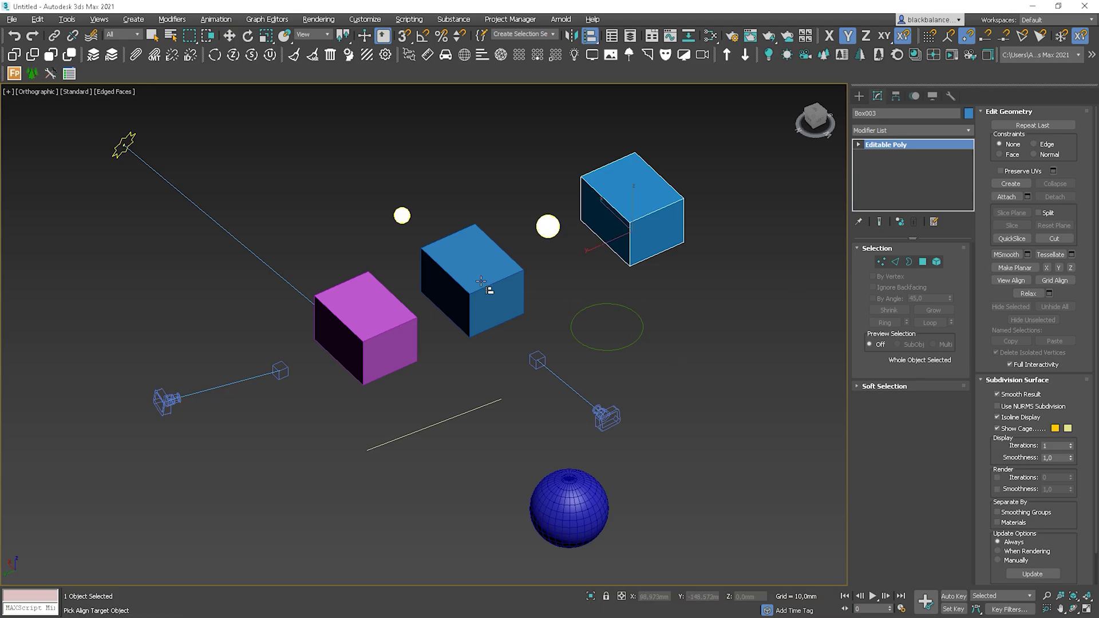
pyautogui.click(498, 297)
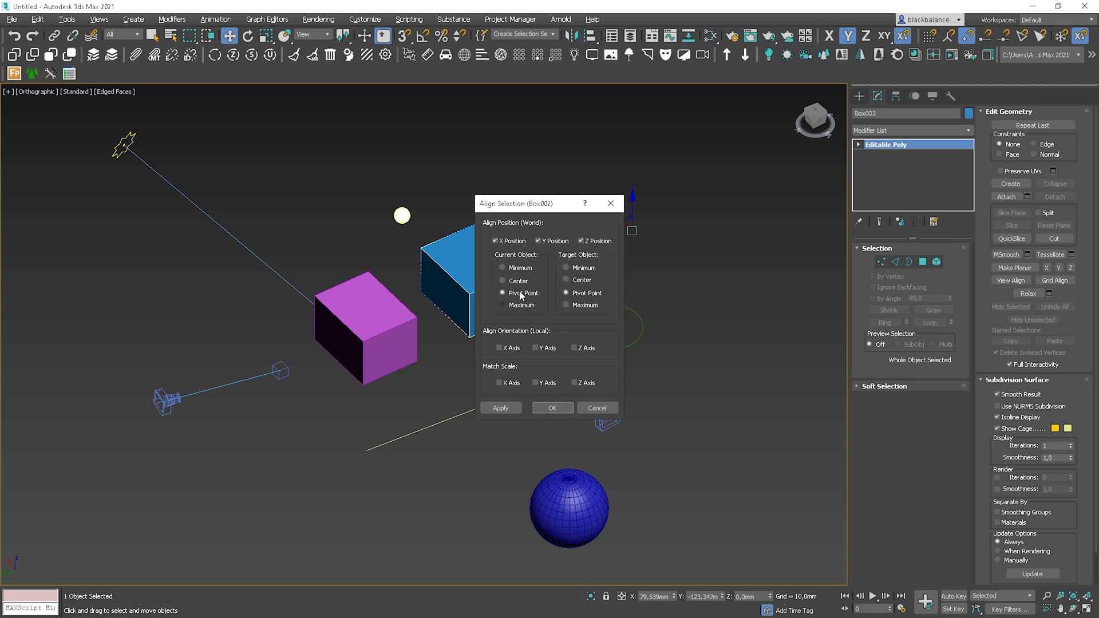
pyautogui.click(551, 408)
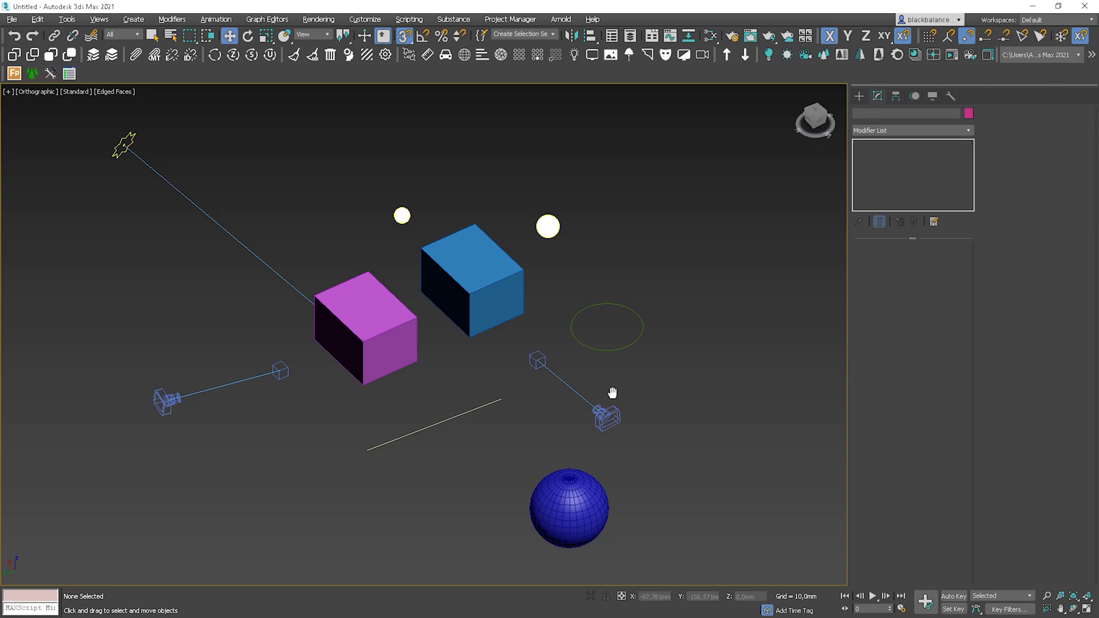
# Select Box001 by name from the scene list and open the Material Editor.
pyautogui.press('h')
pyautogui.click(46, 81)
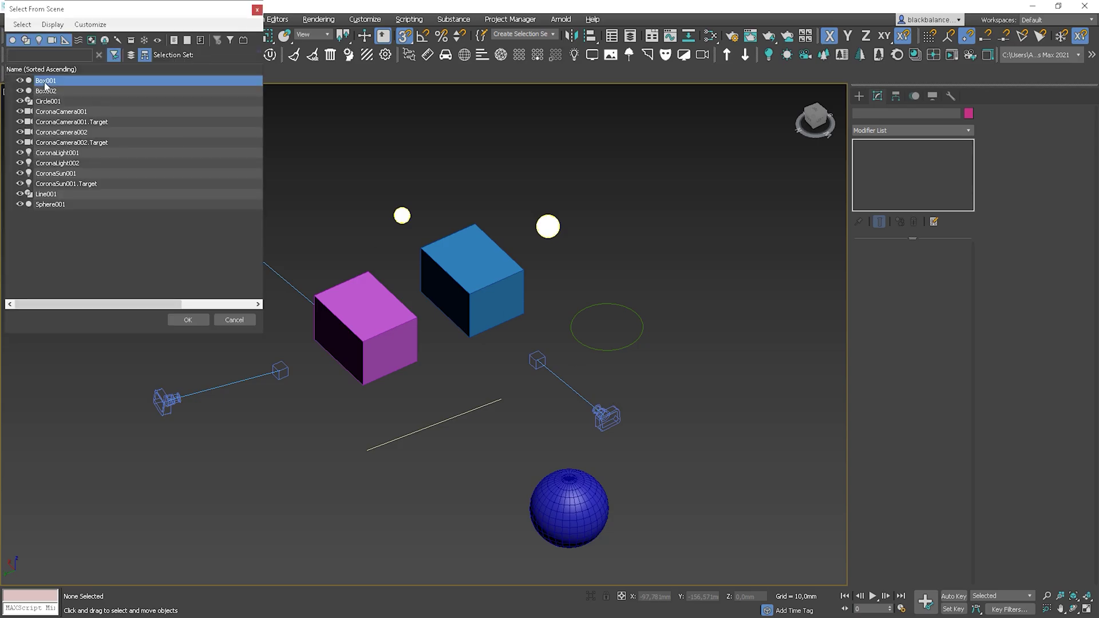
pyautogui.click(192, 321)
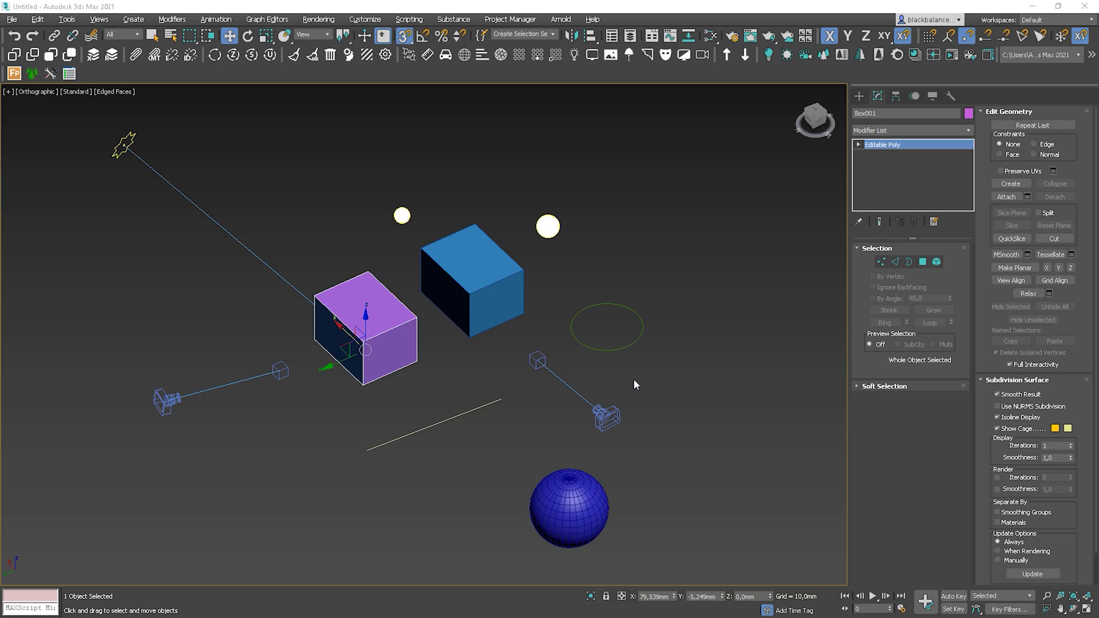
pyautogui.press('m')
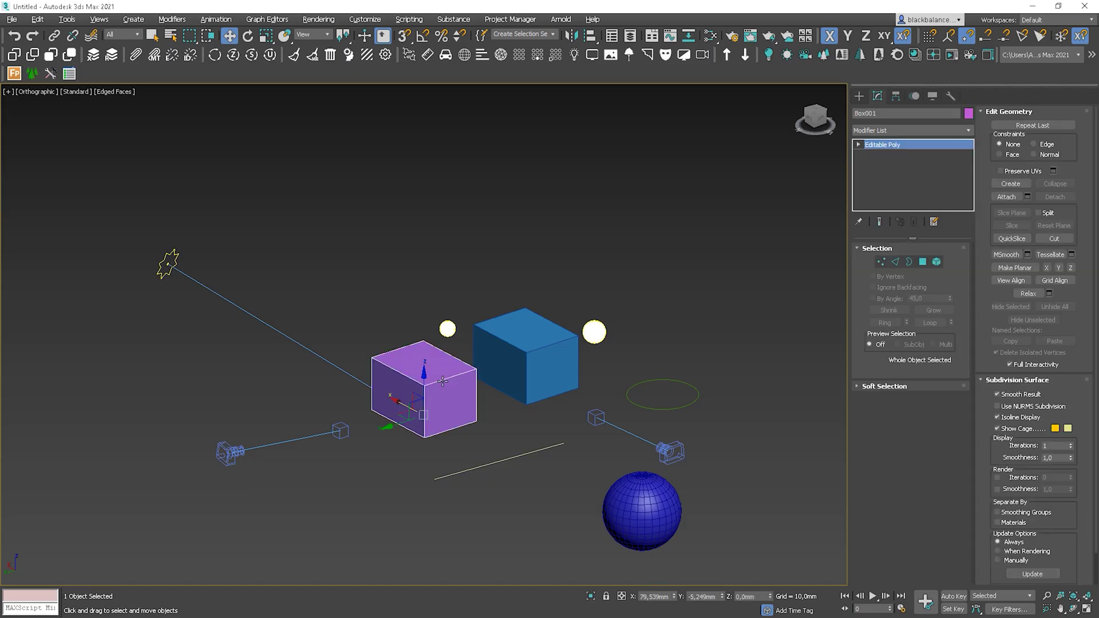
# Turn on see-through display for the purple box and the blue box.
pyautogui.hotkey('alt', 'x')
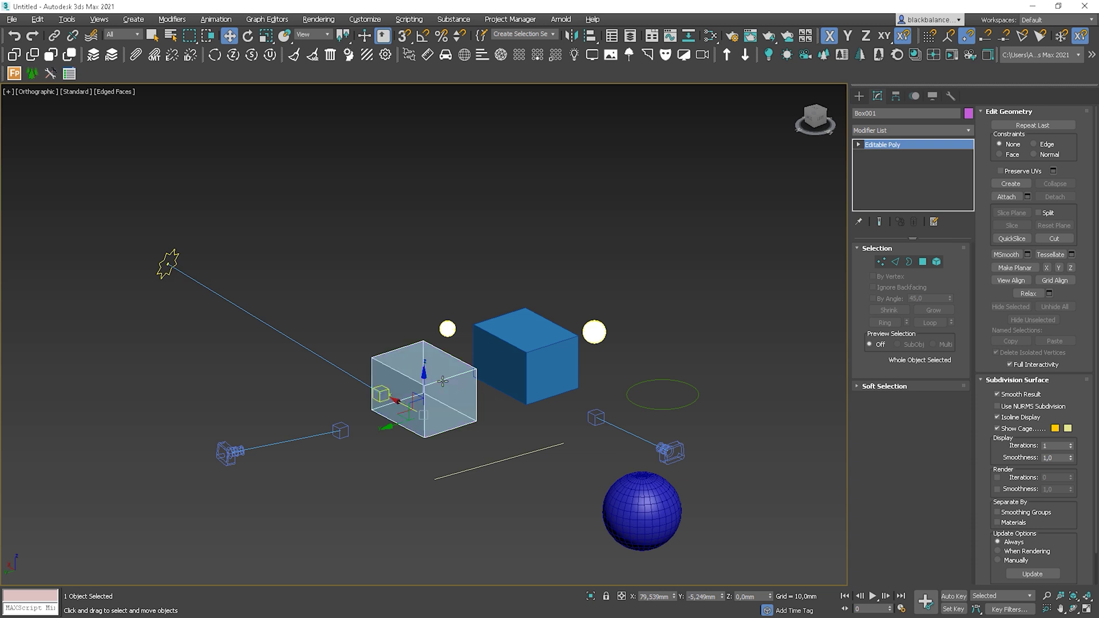
pyautogui.click(519, 355)
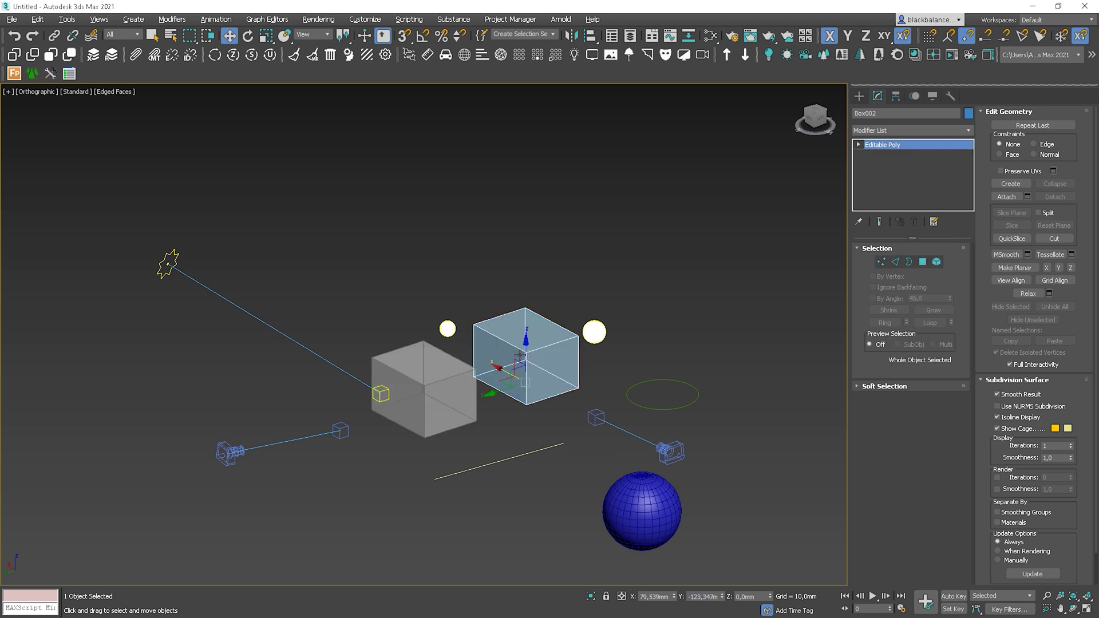
pyautogui.keyDown('alt'); pyautogui.moveTo(519, 354); pyautogui.dragTo(433, 448, button='middle'); pyautogui.keyUp('alt')
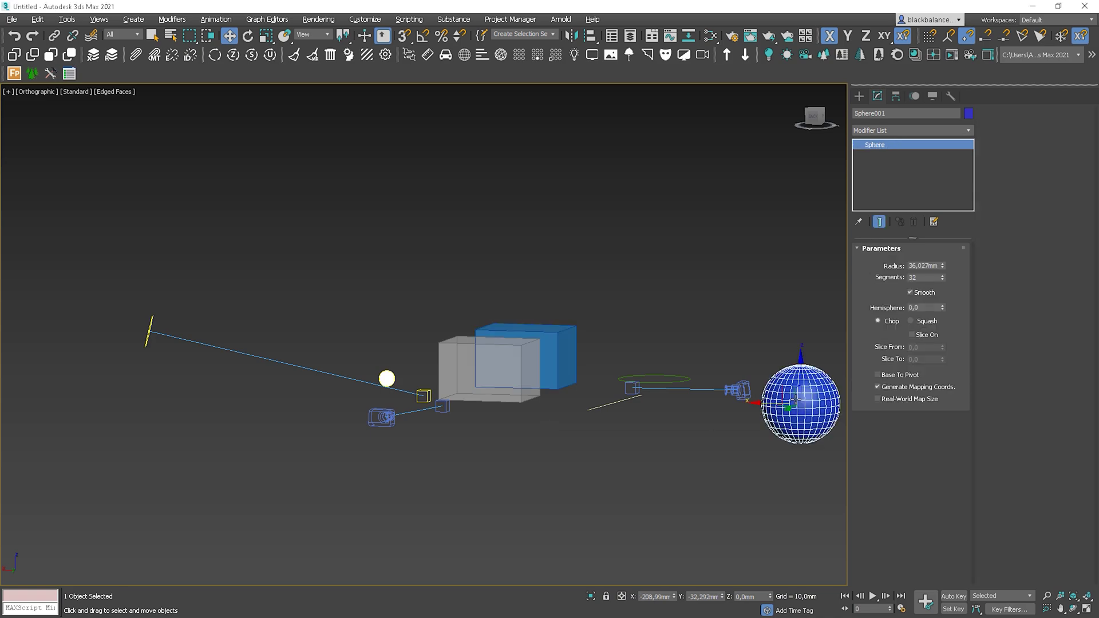
# Isolate the blue sphere from the rest of the scene.
pyautogui.hotkey('alt', 'q')
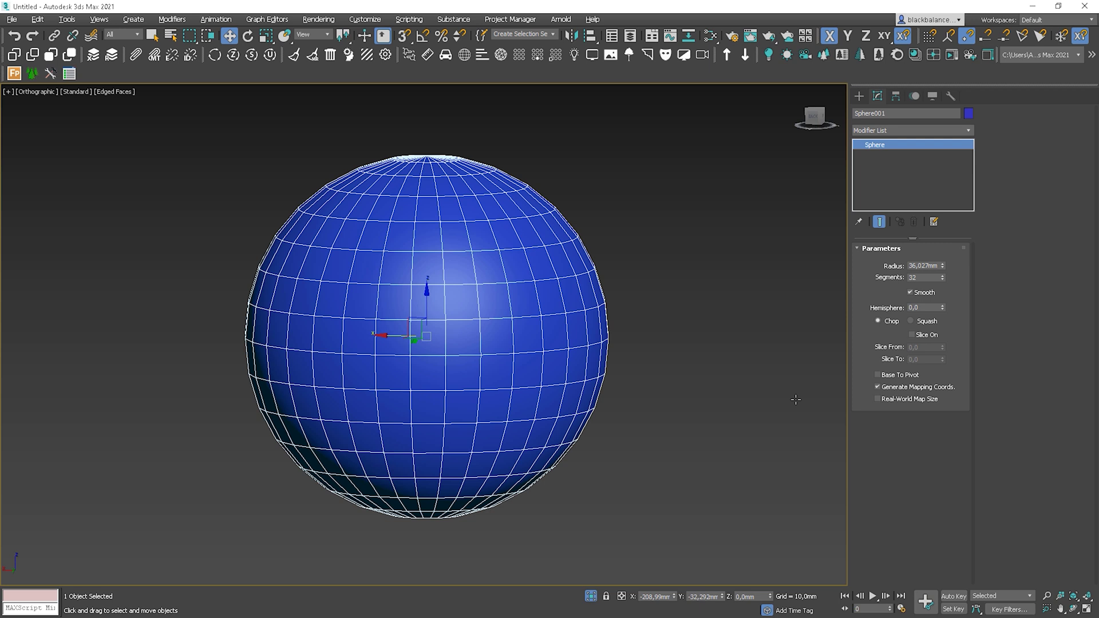
pyautogui.scroll(-8, 796, 399)
pyautogui.moveTo(796, 399); pyautogui.dragTo(487, 409, button='middle')
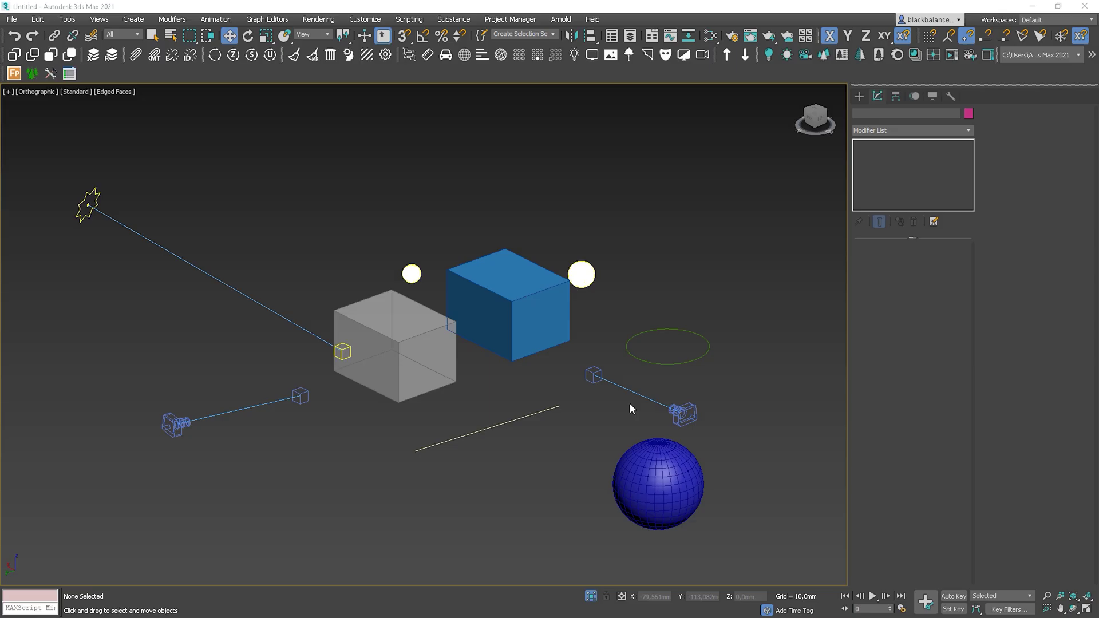
# Switch to the four-viewport layout, activate the Front view and maximize it.
pyautogui.hotkey('alt', 'w')
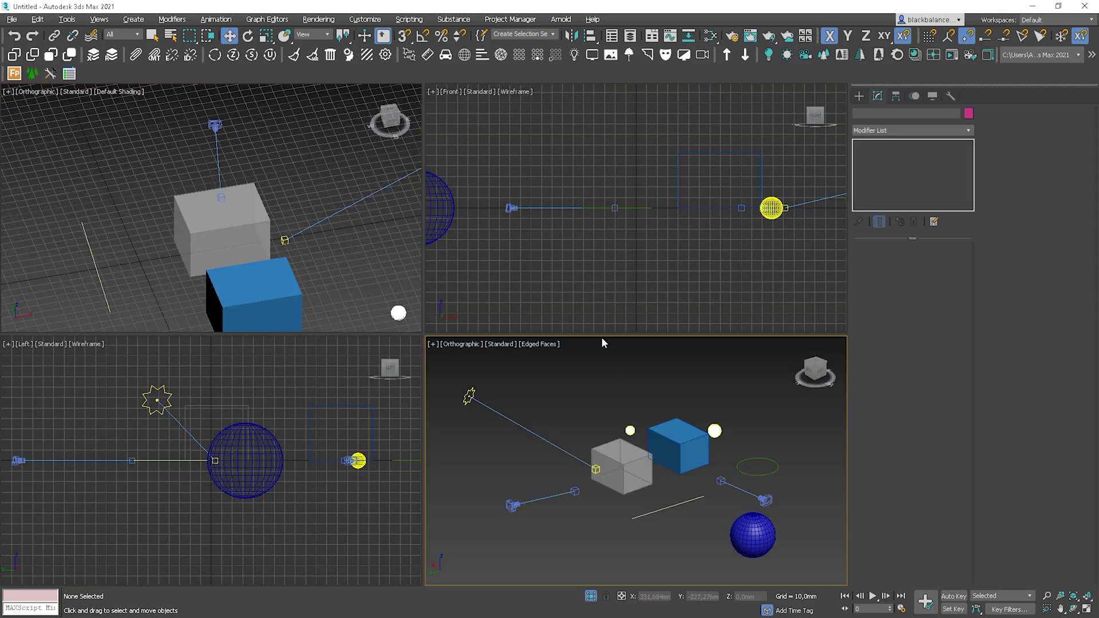
pyautogui.click(537, 249)
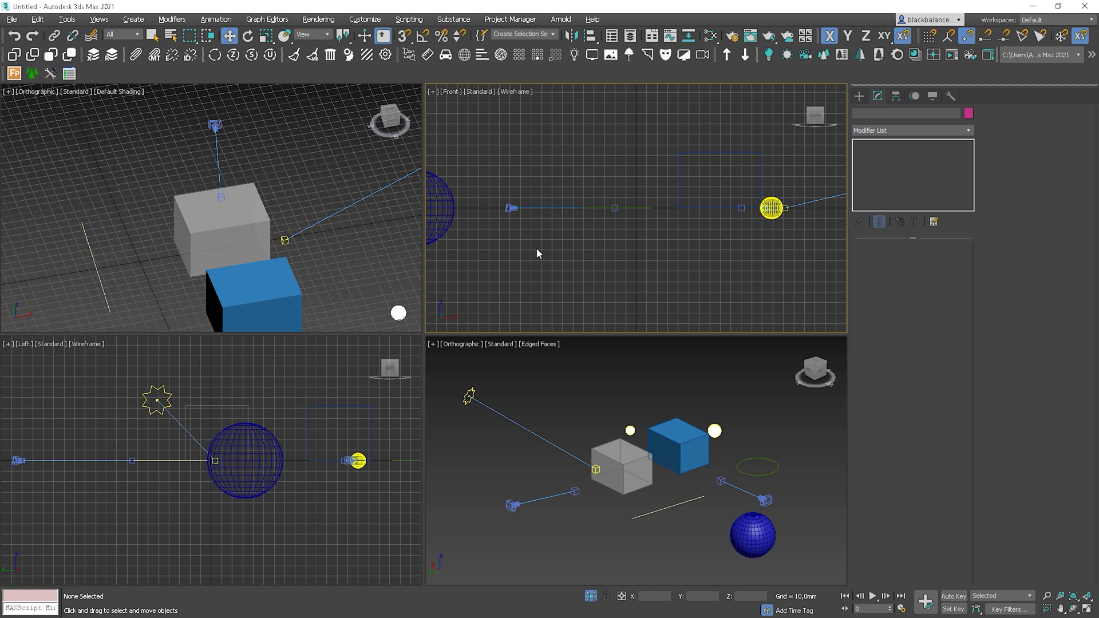
pyautogui.hotkey('alt', 'w')
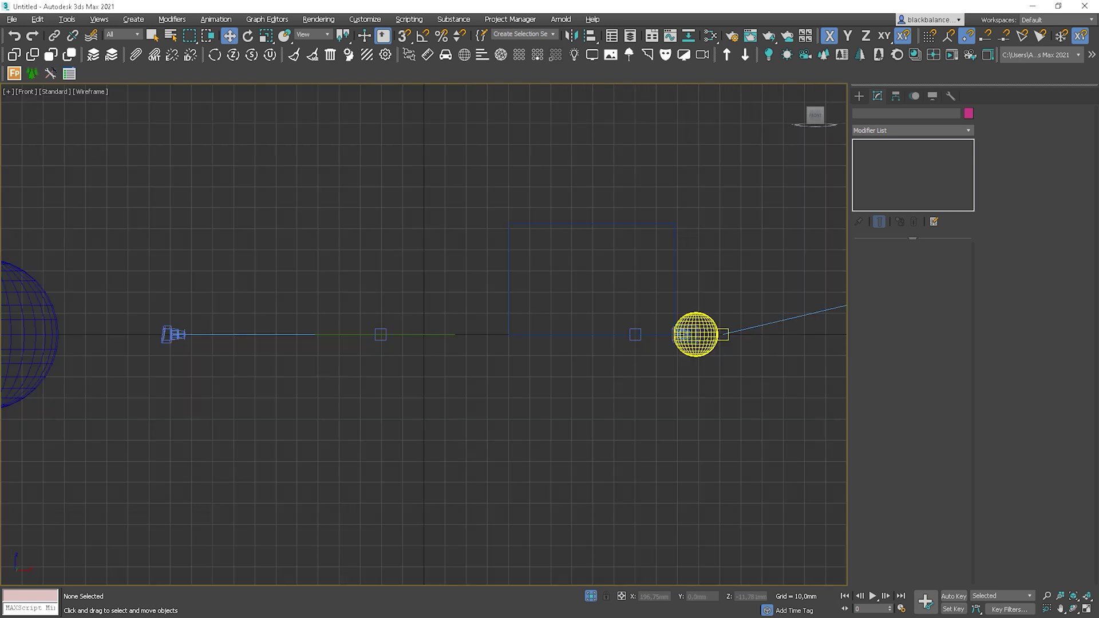
# Render the Front view with Corona and open the Render Setup.
pyautogui.hotkey('shift', 'q')
pyautogui.press('F10')
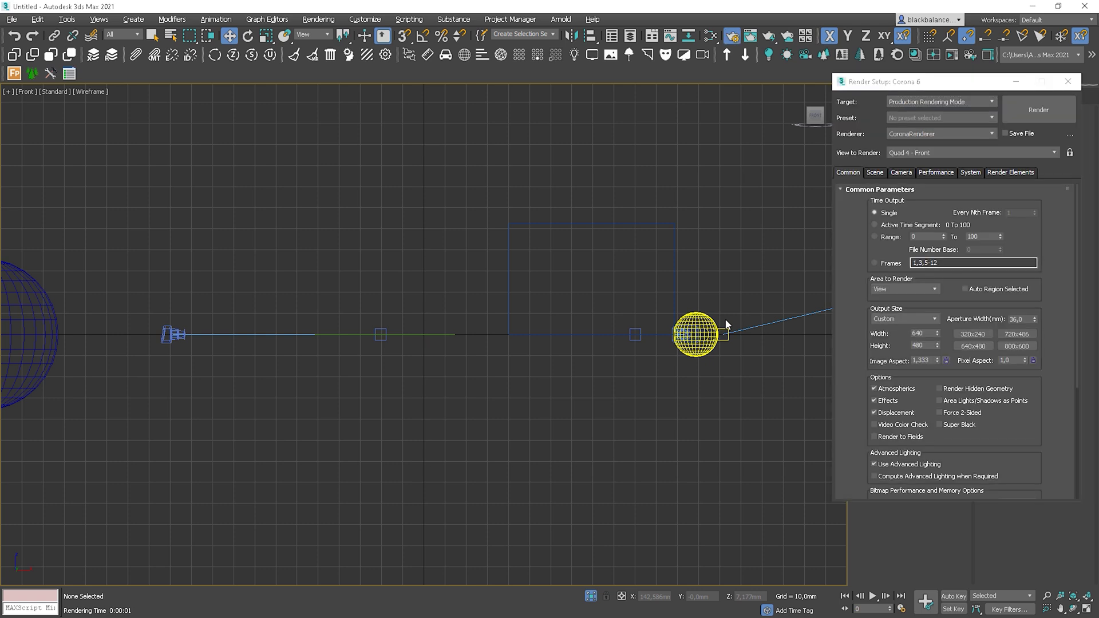
pyautogui.hotkey('shift', 'q')
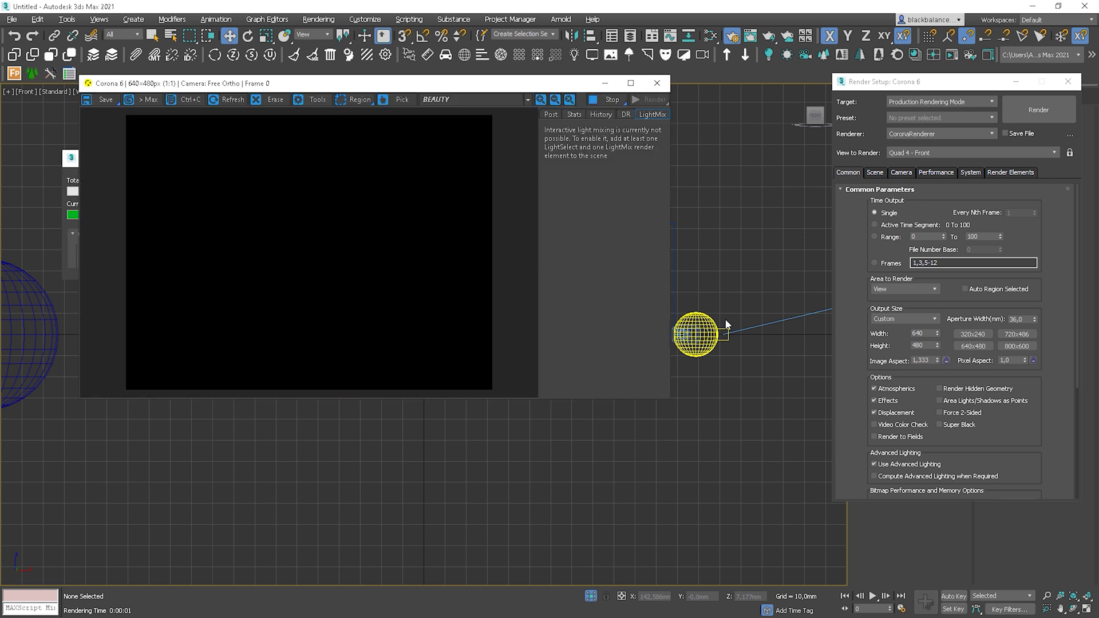